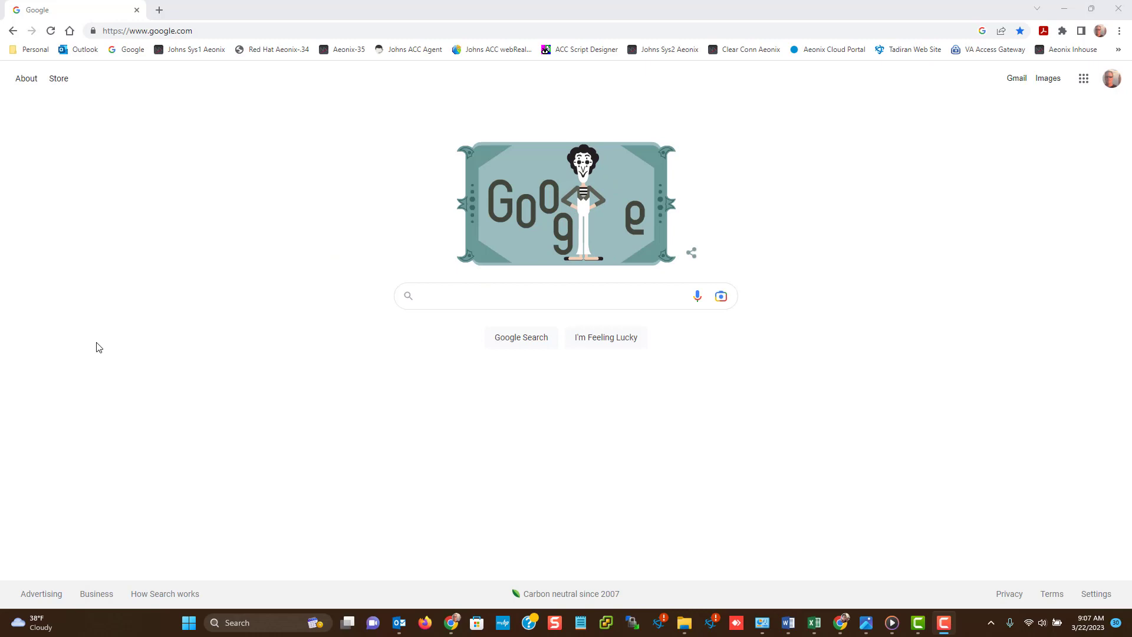
# - Paste the Aeonix Collaboration address into a new Chrome tab and download the Outlook plugin installer
pyautogui.click(160, 10)
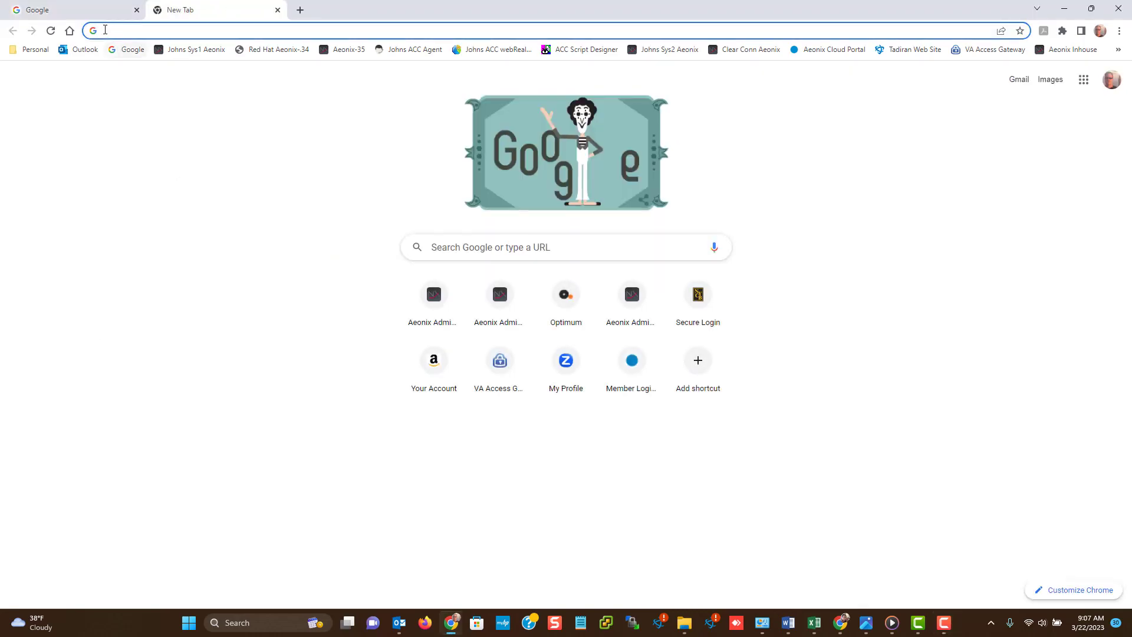
pyautogui.rightClick(104, 29)
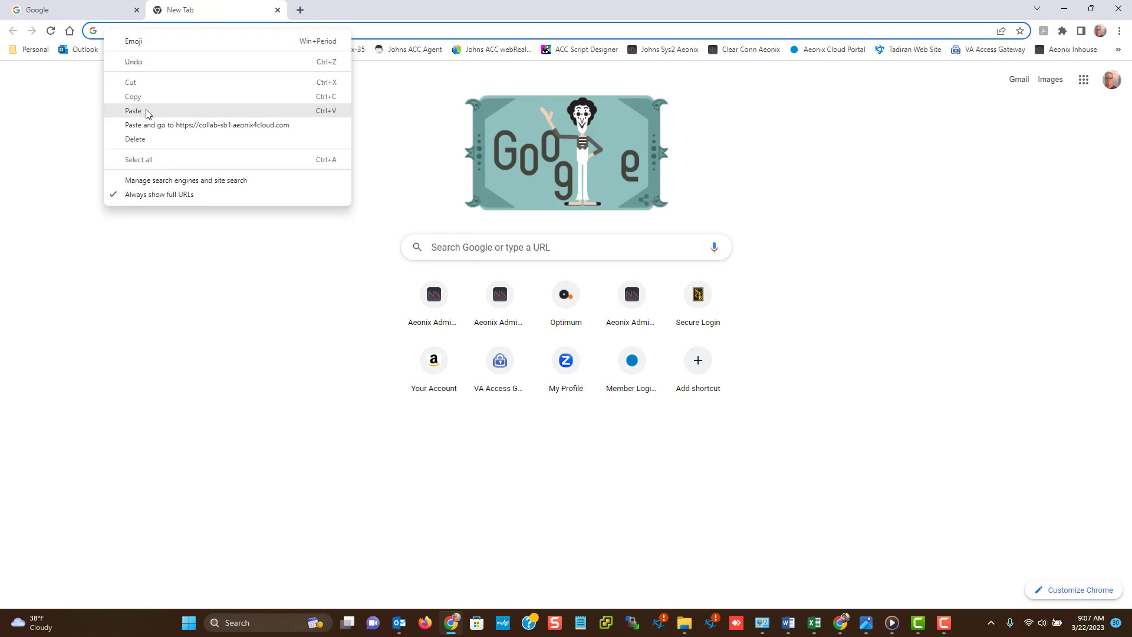
pyautogui.click(133, 111)
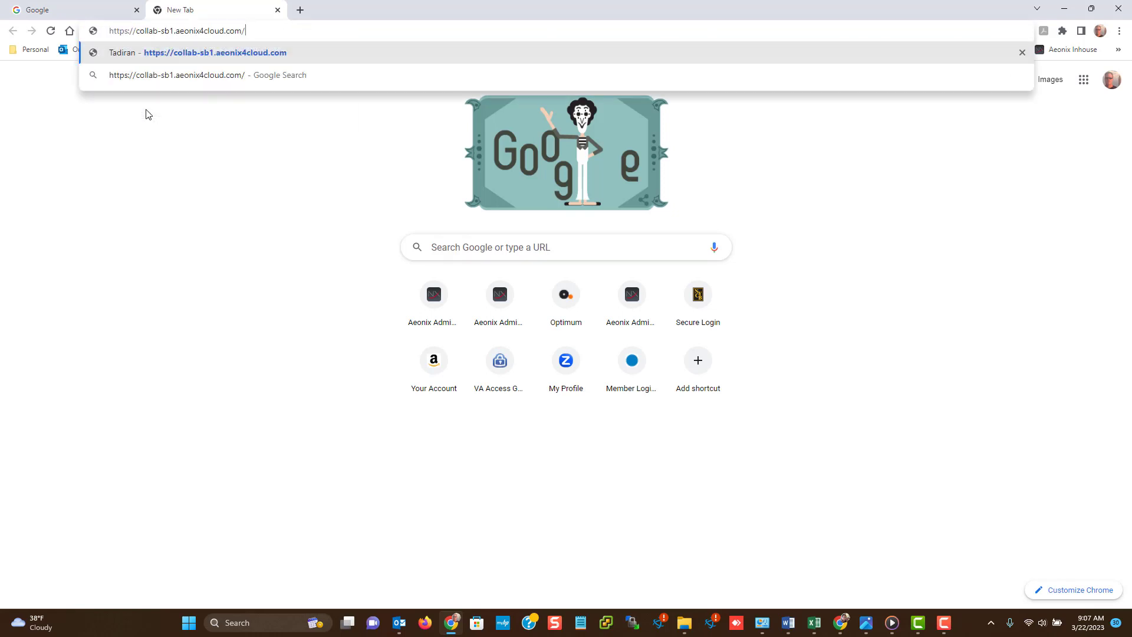
pyautogui.press('Return')
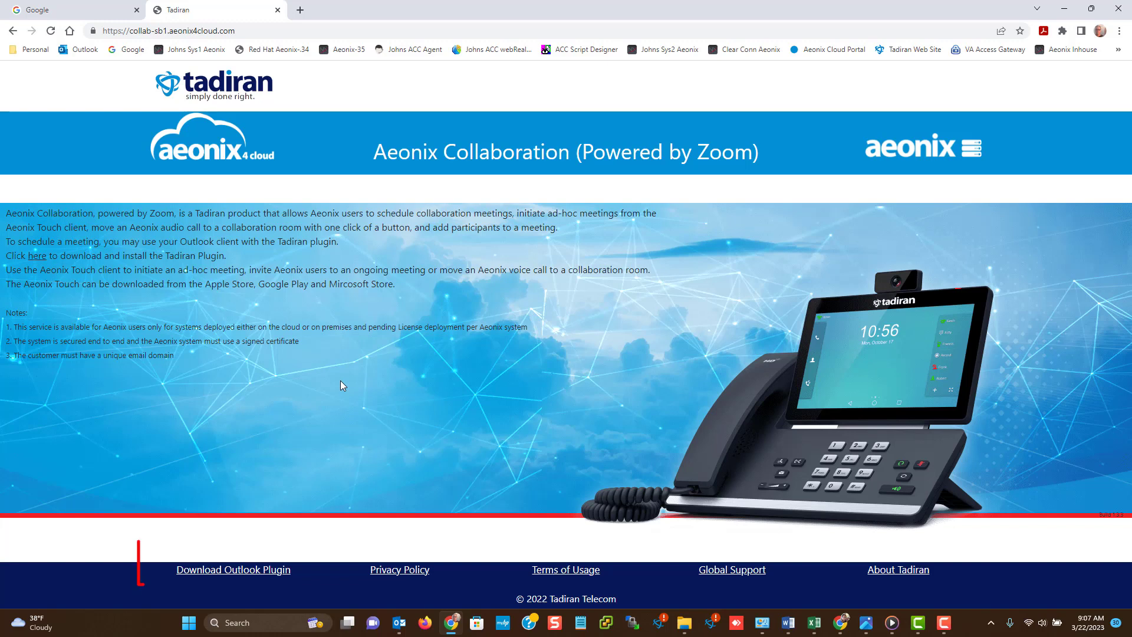
pyautogui.click(231, 571)
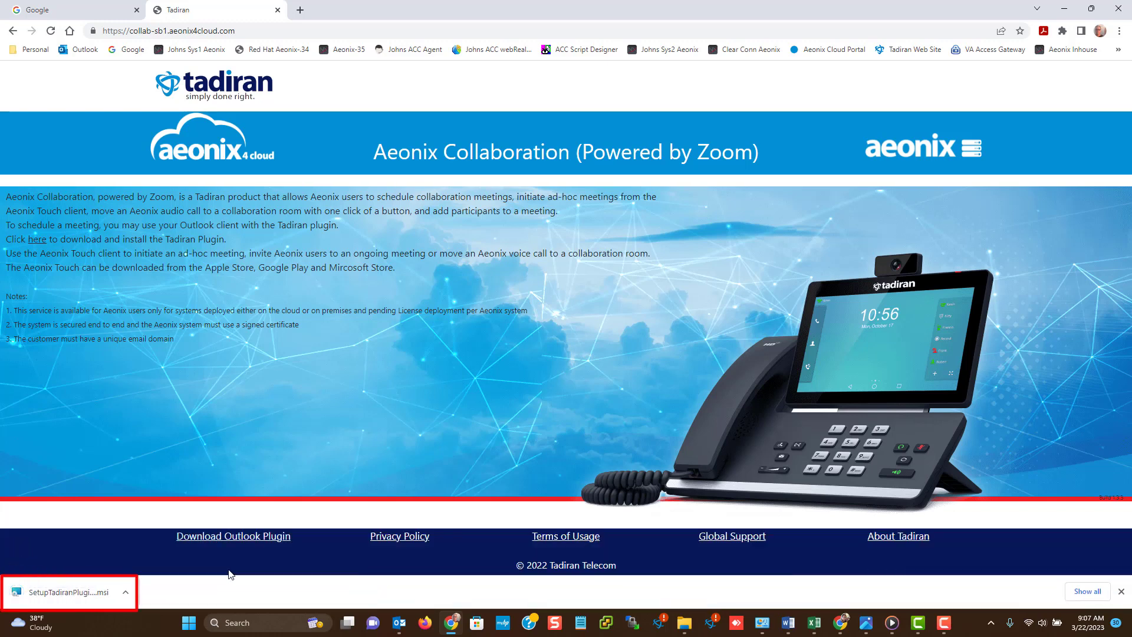
# - Show the download in the Downloads folder and run SetupTadiranPlugin (2).msi
pyautogui.click(126, 595)
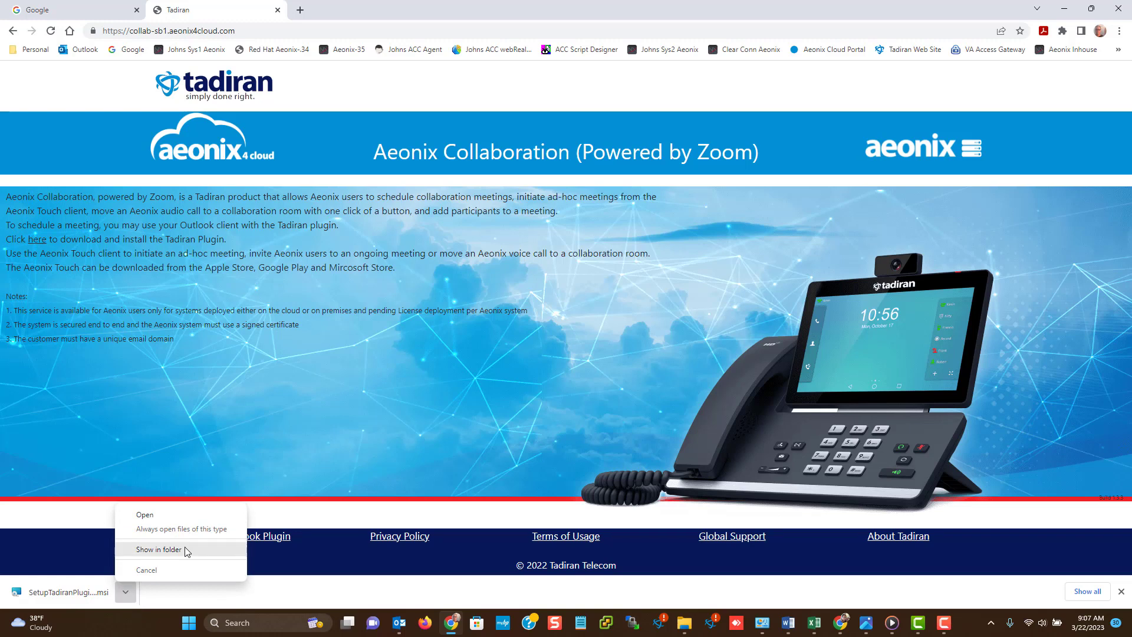
pyautogui.click(186, 544)
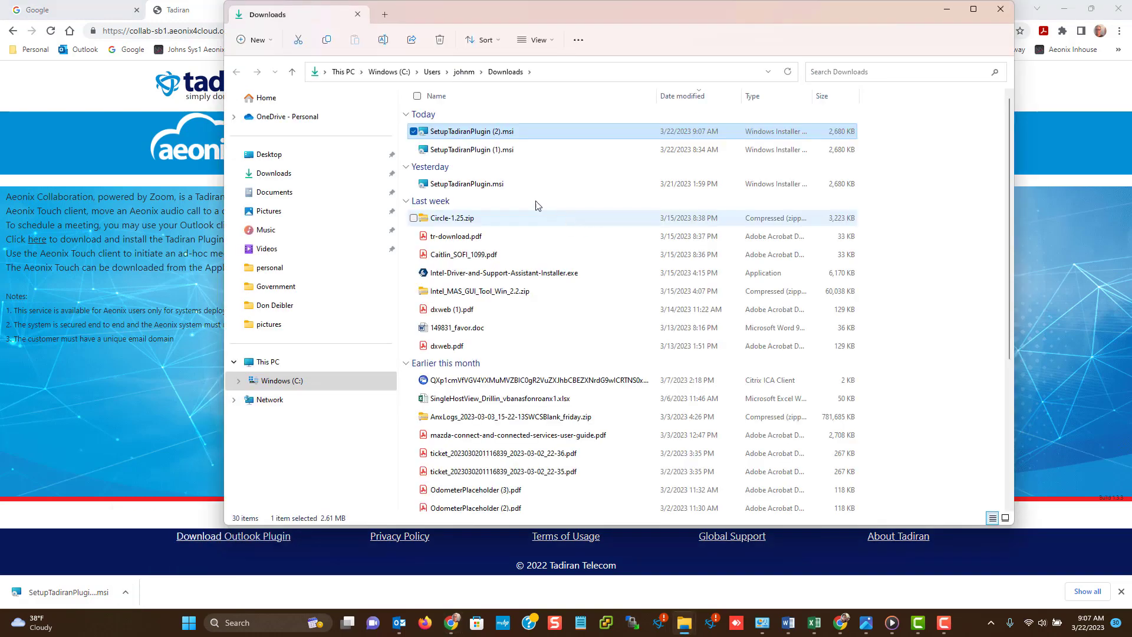
pyautogui.doubleClick(438, 136)
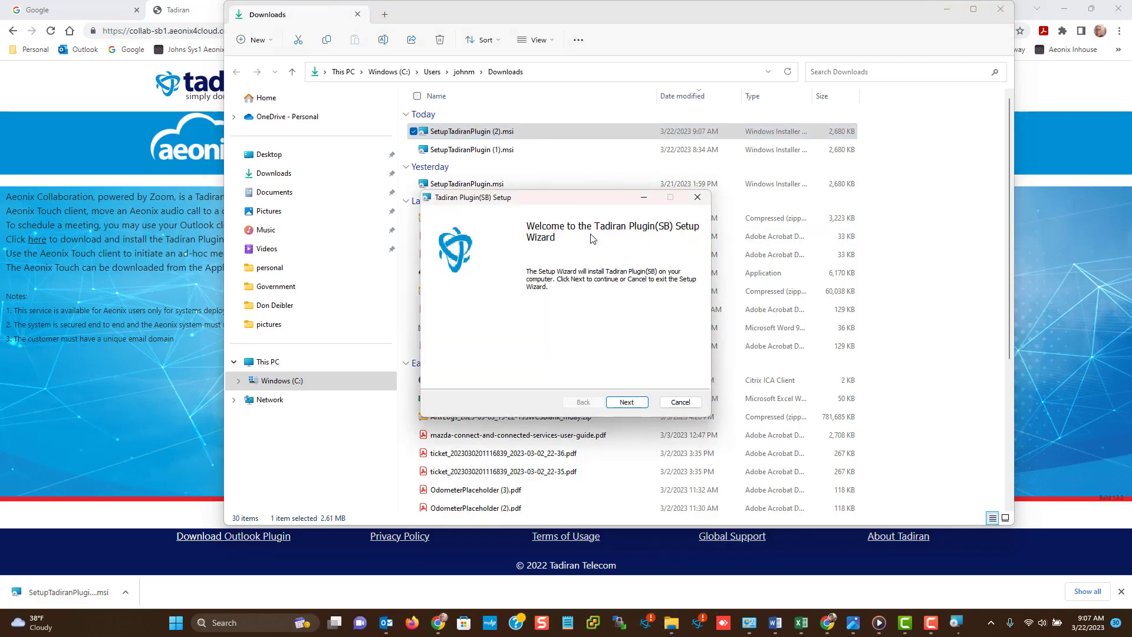
# - Accept the license and install Tadiran Plugin(SB) to C:\Program Files (x86)\Tadiran Plugin\
pyautogui.click(949, 10)
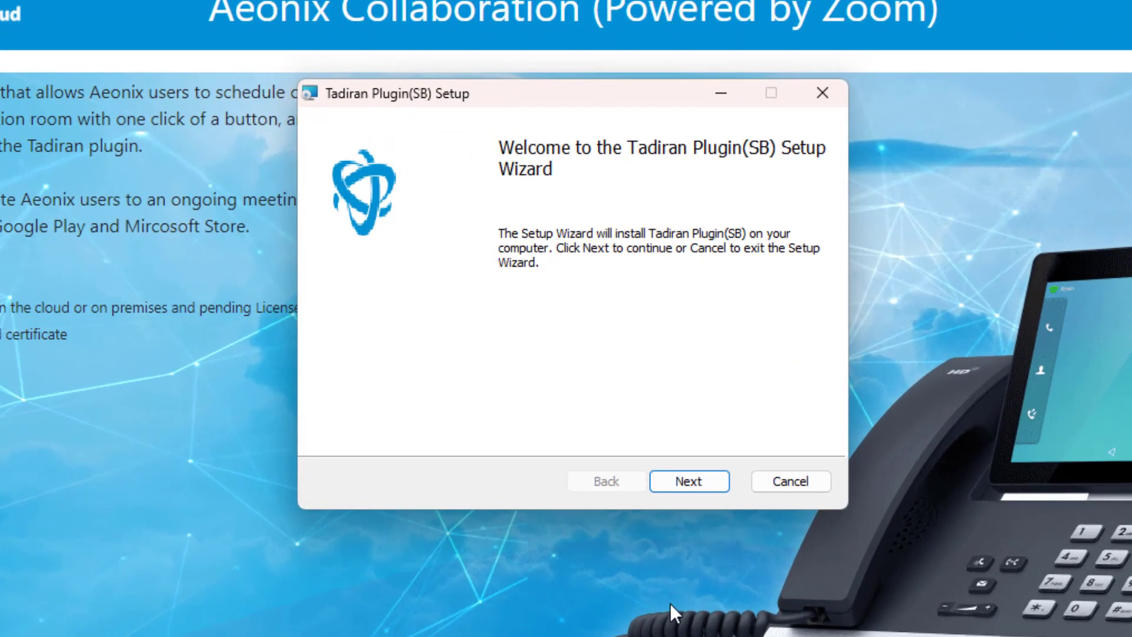
pyautogui.click(678, 475)
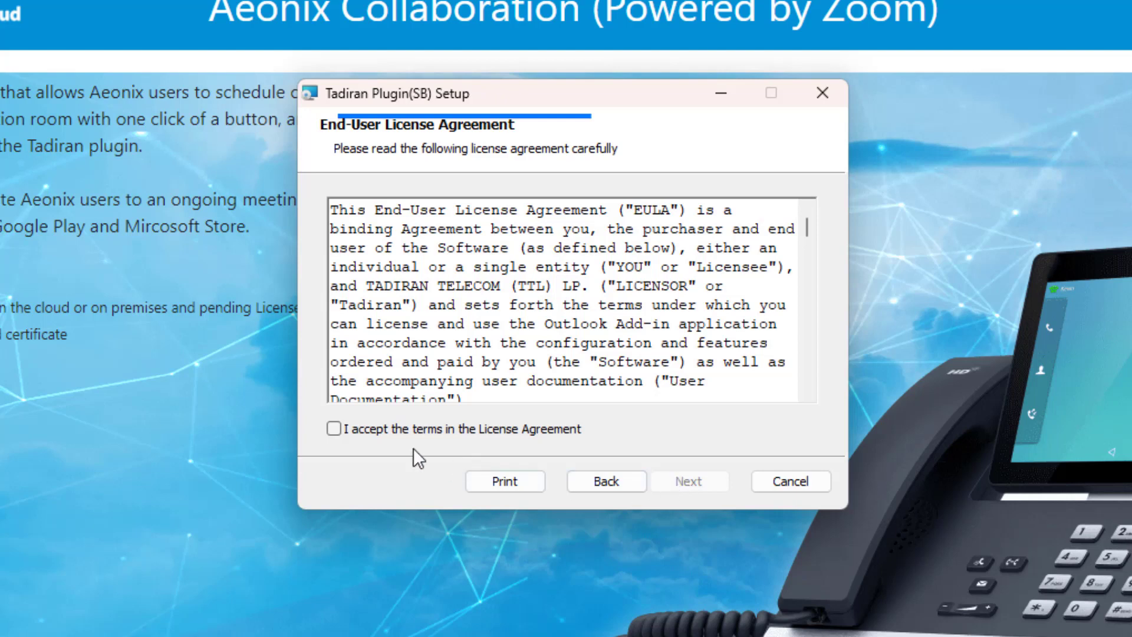
pyautogui.click(334, 429)
pyautogui.click(676, 475)
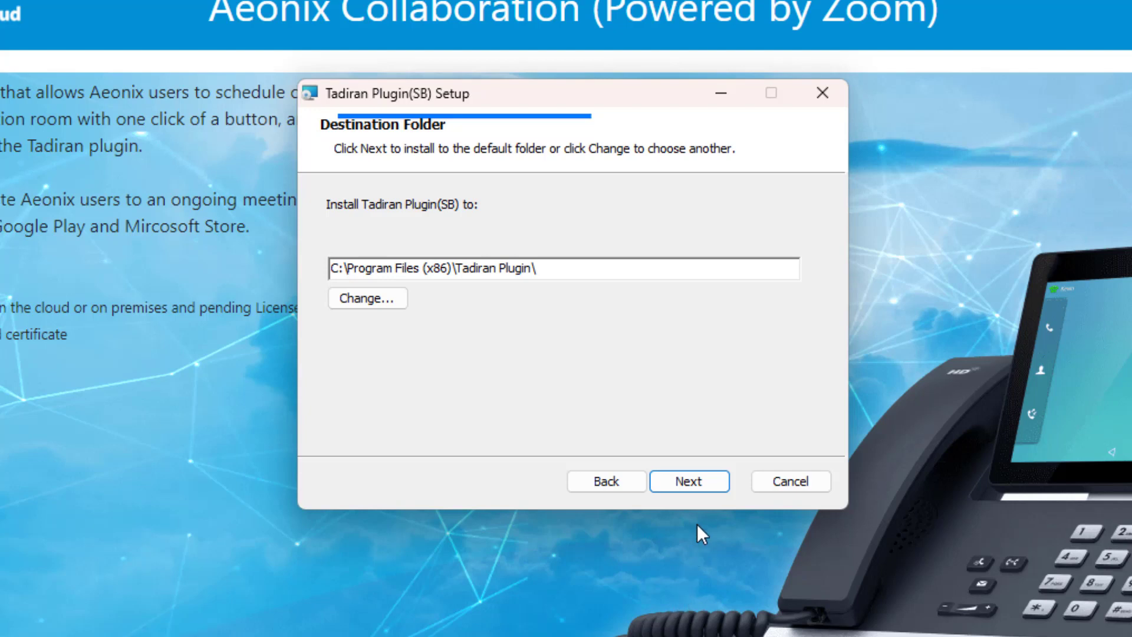
pyautogui.click(698, 481)
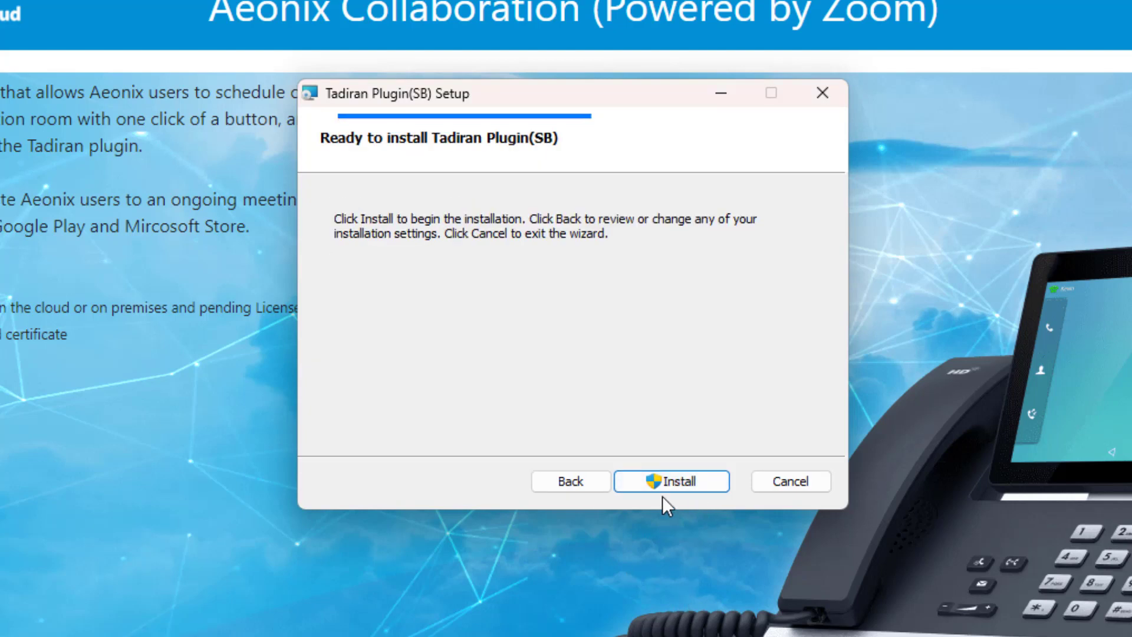
pyautogui.click(669, 484)
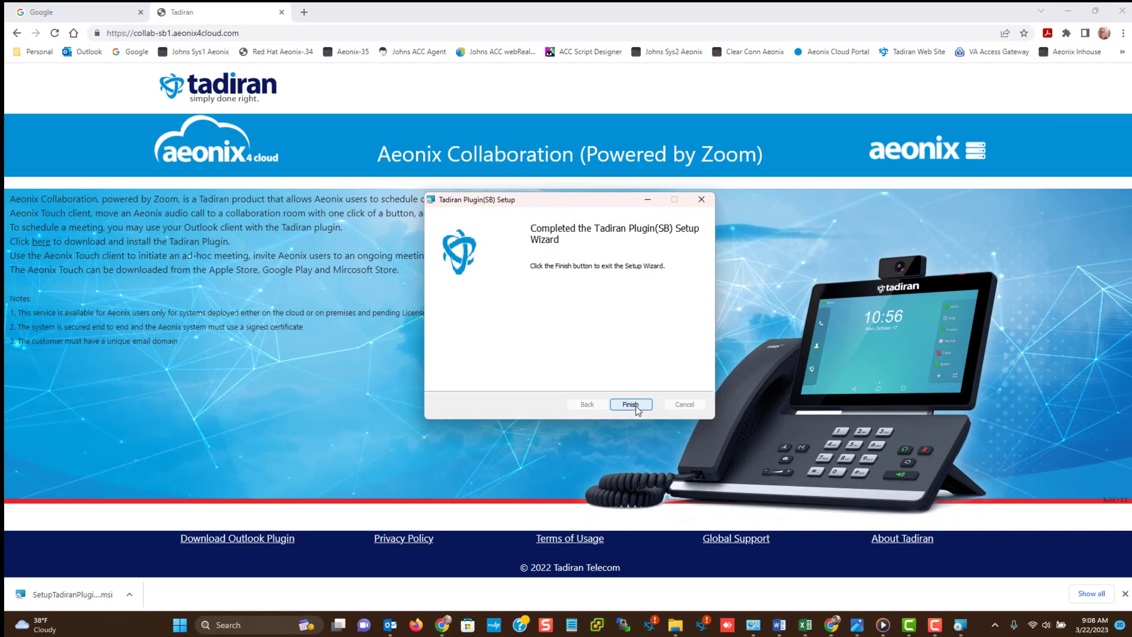
pyautogui.click(667, 446)
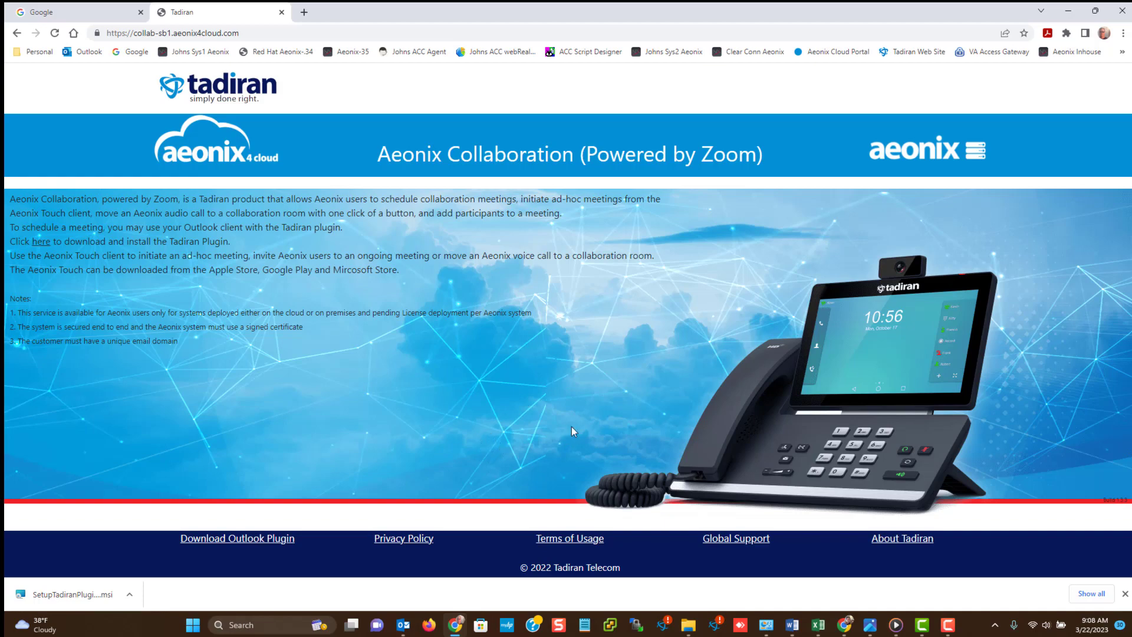
# - Exit and relaunch Outlook so the Tadiran plugin loads, then switch to the Calendar
pyautogui.click(404, 625)
pyautogui.click(356, 582)
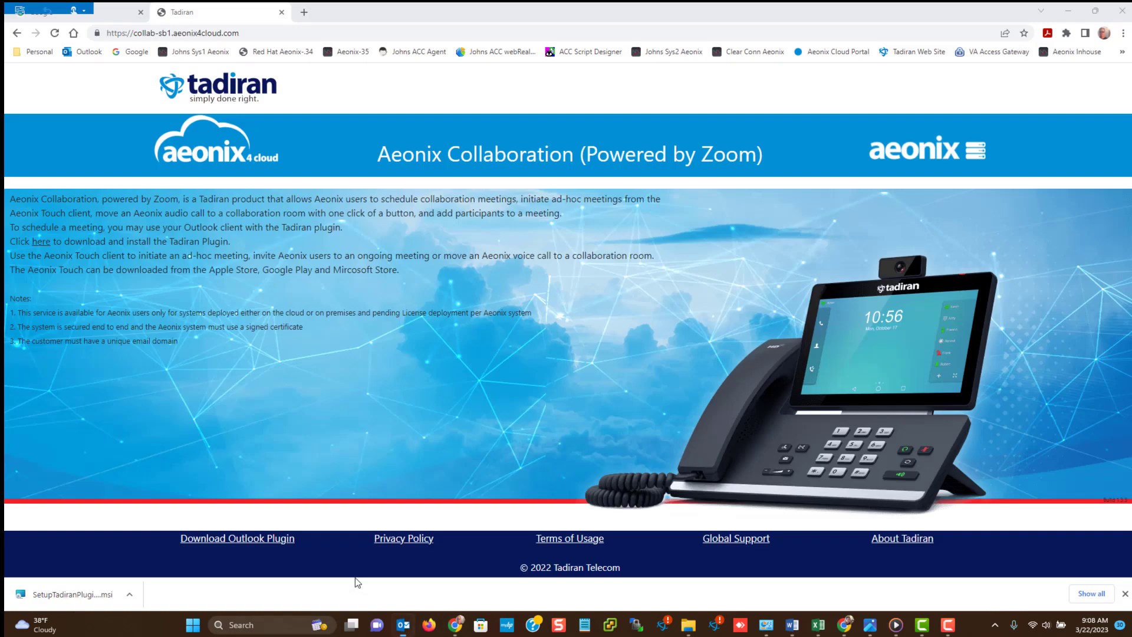
pyautogui.click(19, 30)
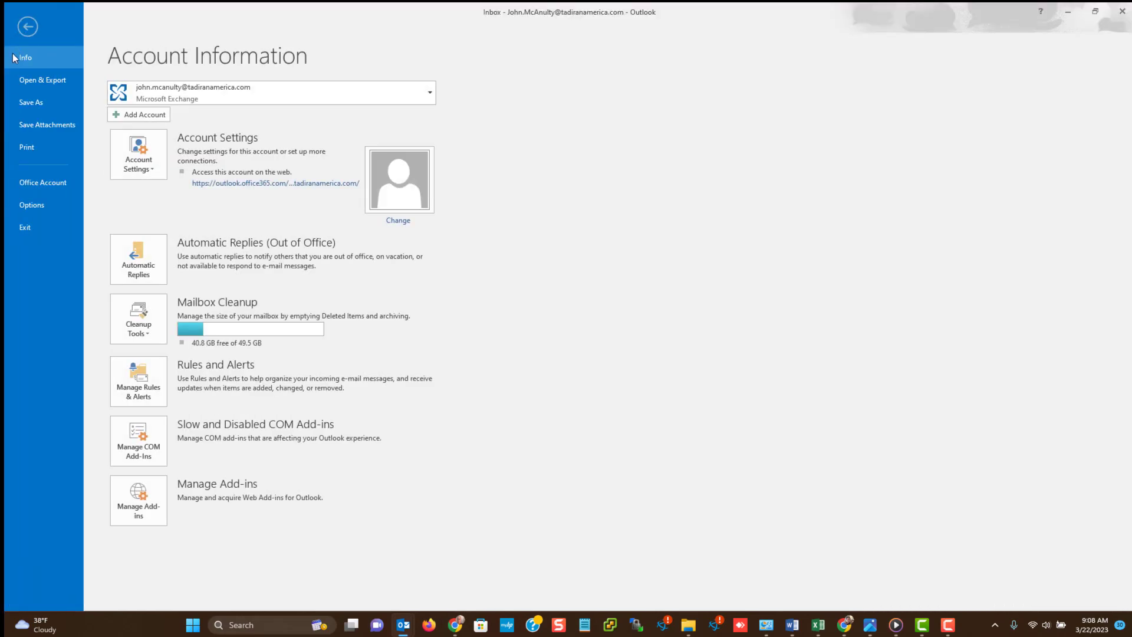
pyautogui.click(38, 230)
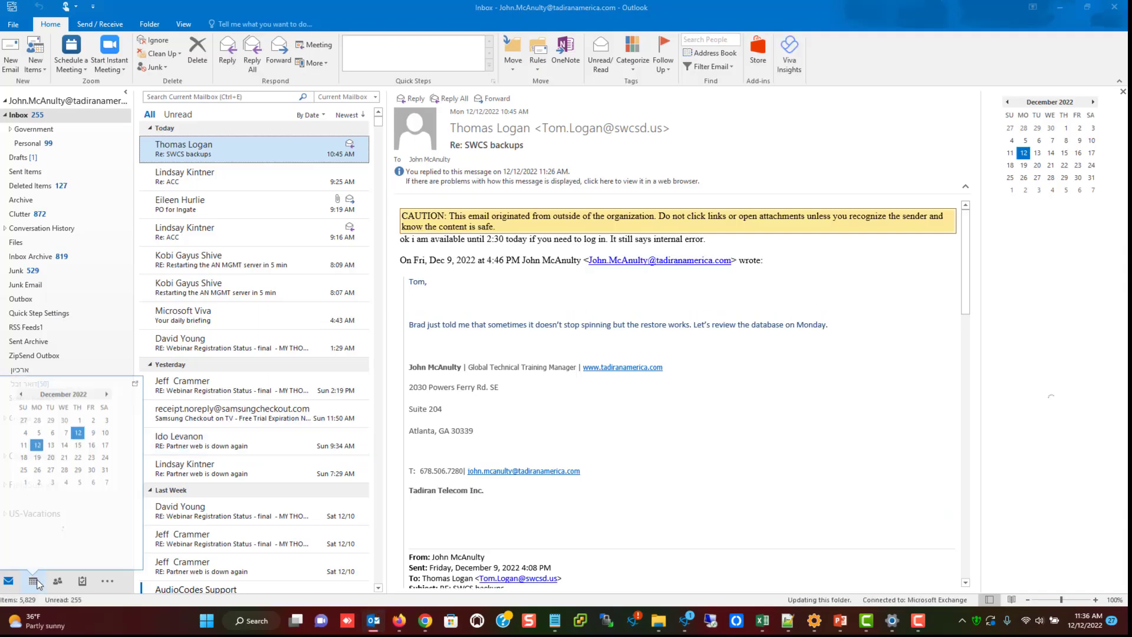
pyautogui.click(36, 582)
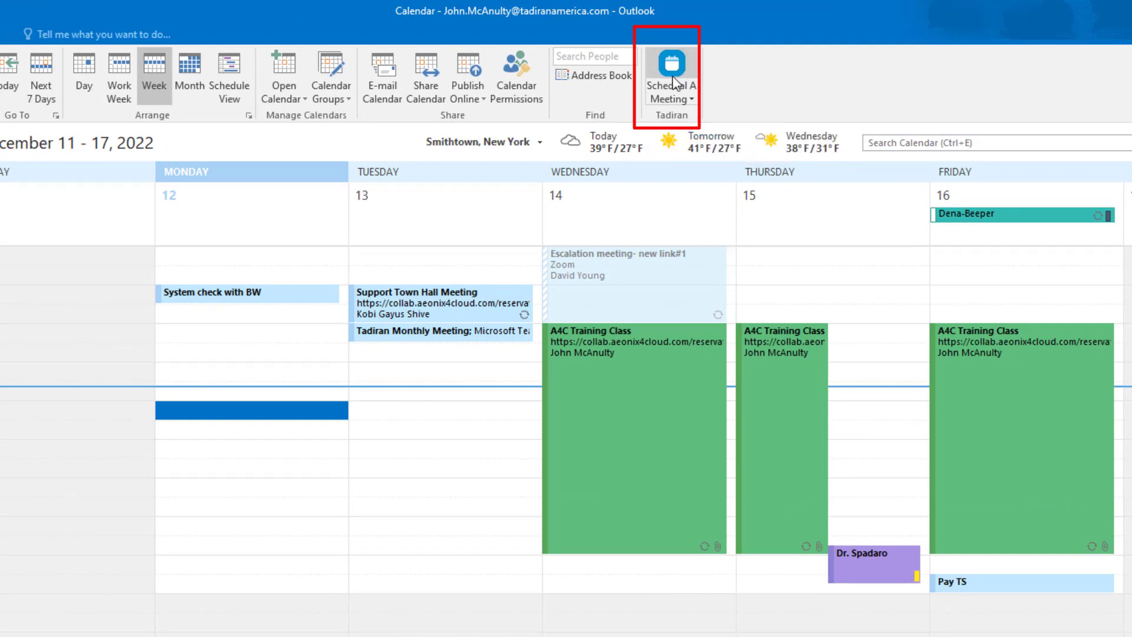
# - Start a Tadiran Schedule A Meeting to trigger the verification email, then return to Mail
pyautogui.click(673, 76)
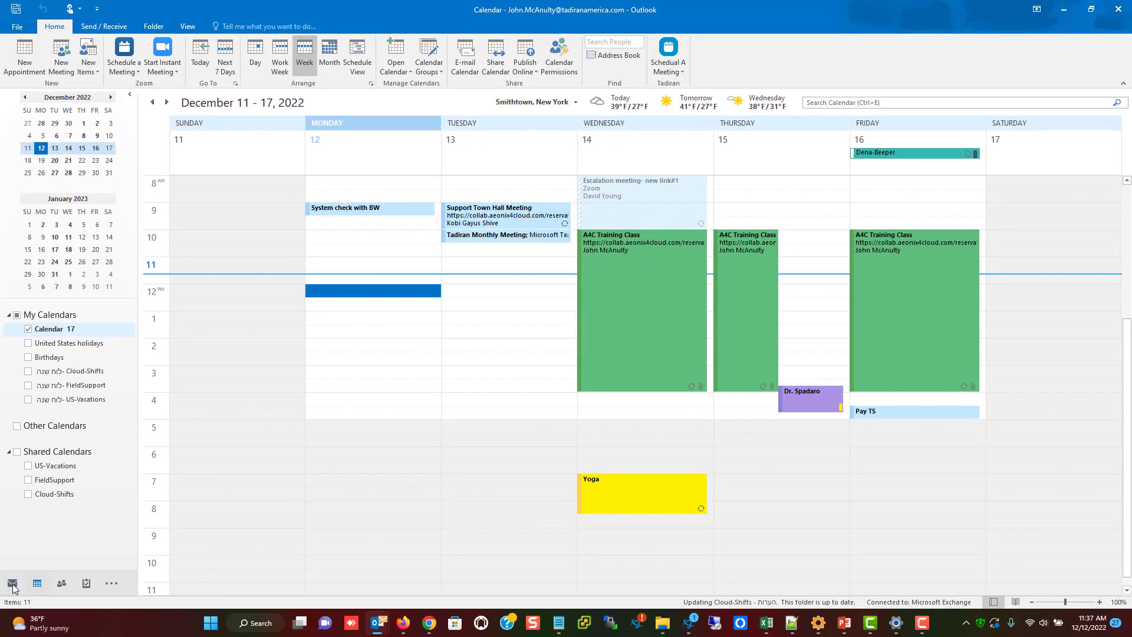
pyautogui.click(4, 592)
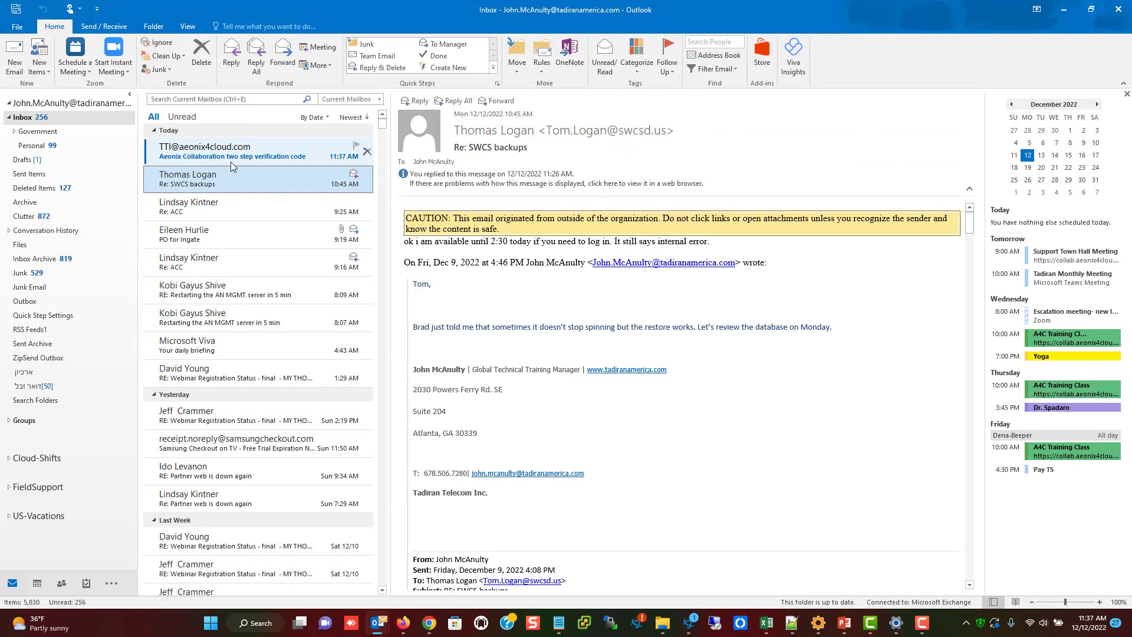
# - Enter the code from the TTI verification email into the Temporary Password prompt and confirm it
pyautogui.click(254, 152)
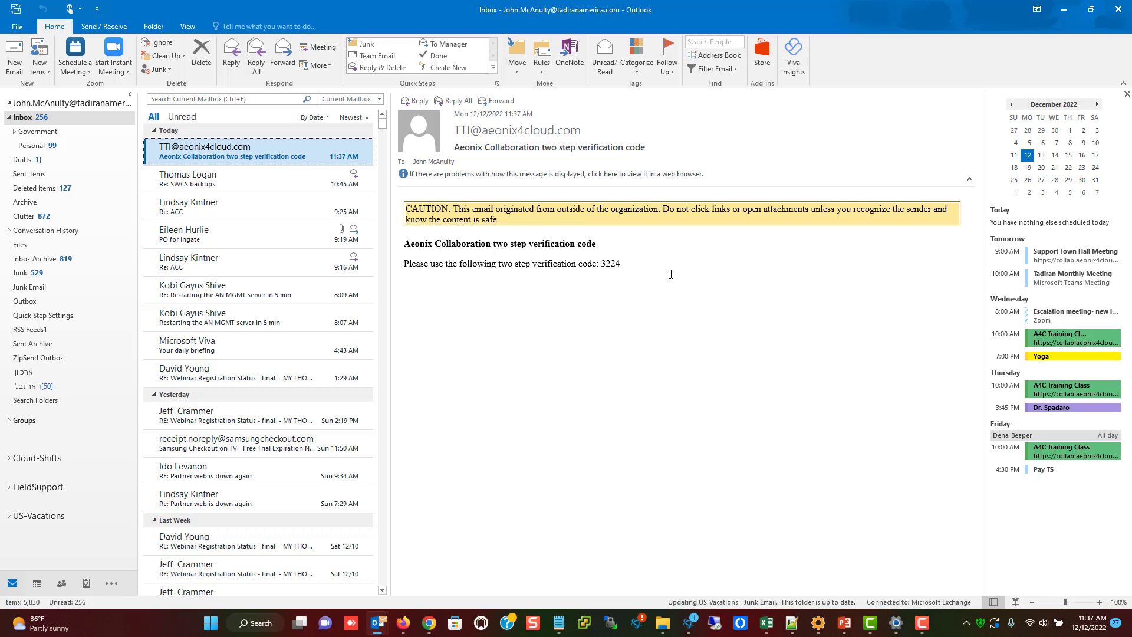
pyautogui.click(1064, 10)
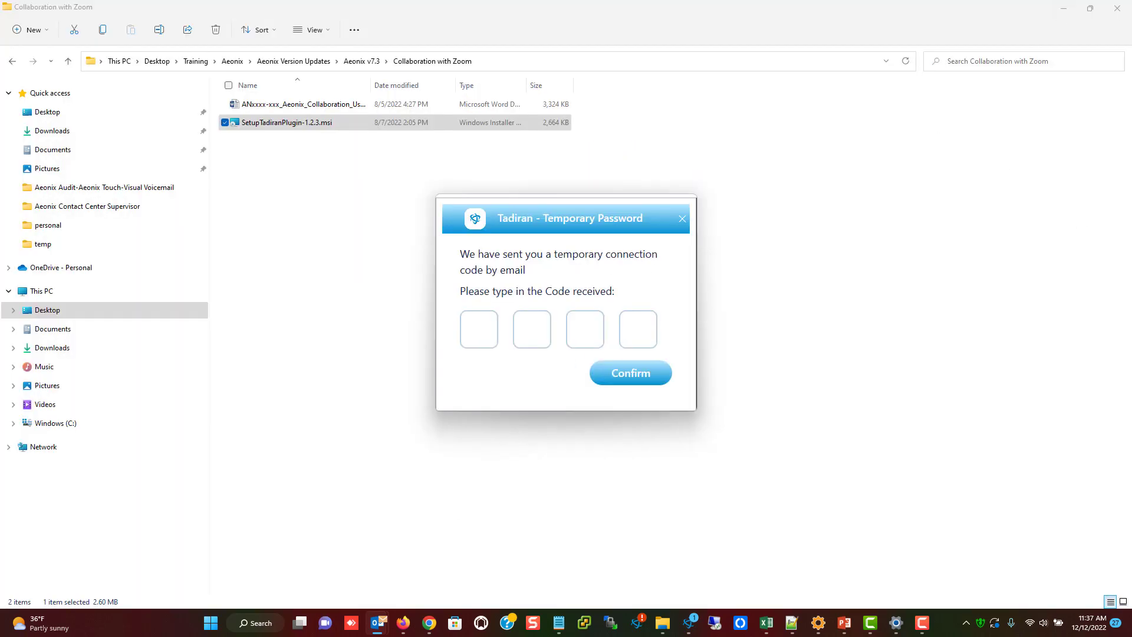
pyautogui.click(649, 374)
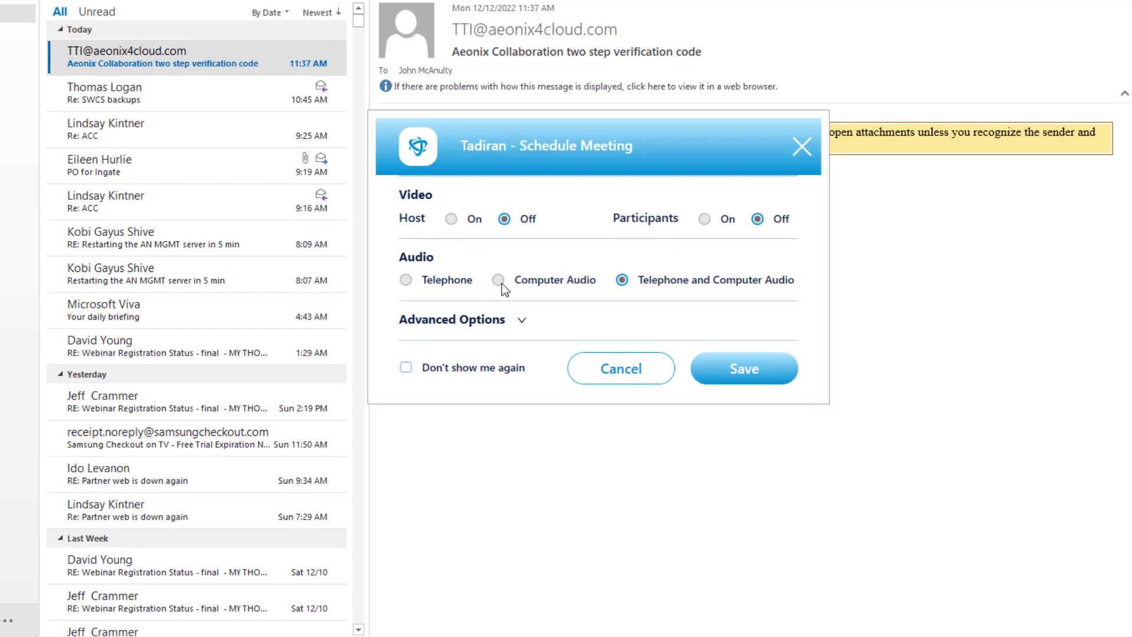
# - Review the Tadiran Advanced Options and save them, creating a meeting with the Aeonix join link
pyautogui.click(522, 323)
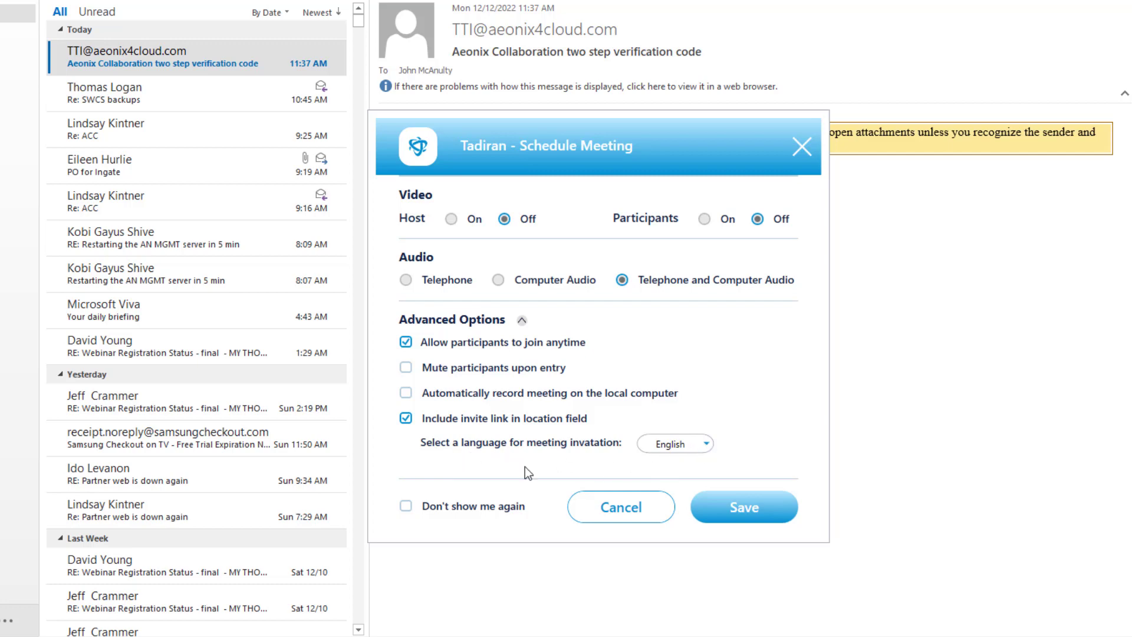
pyautogui.click(746, 508)
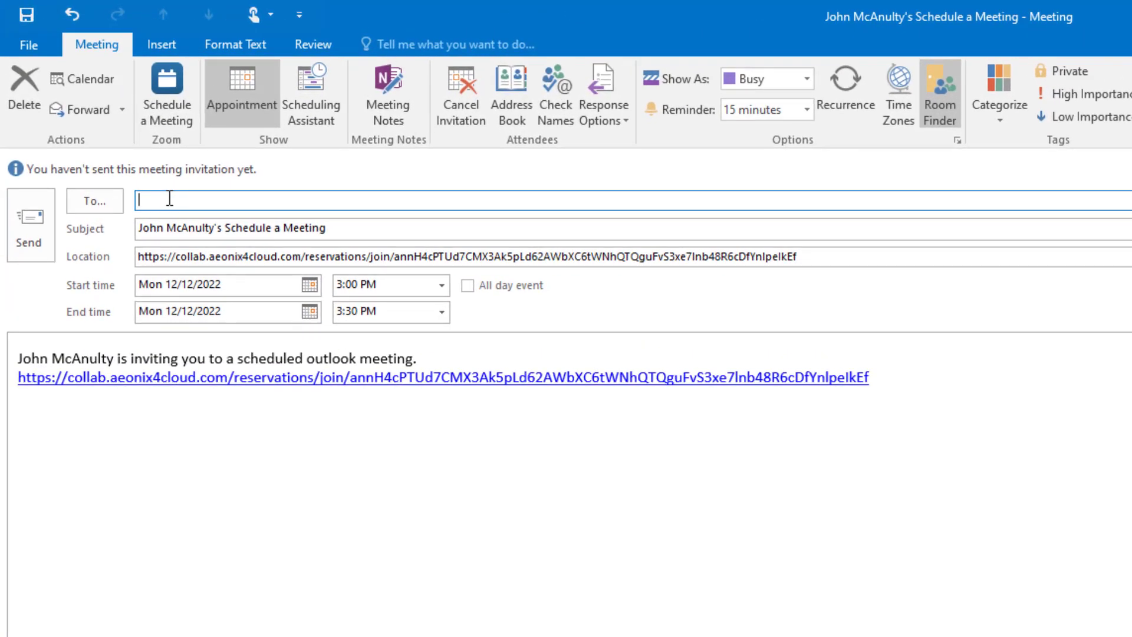
# - Add an e-mail address and a contact as attendees using To-field autocomplete
pyautogui.write('j')
pyautogui.click(213, 269)
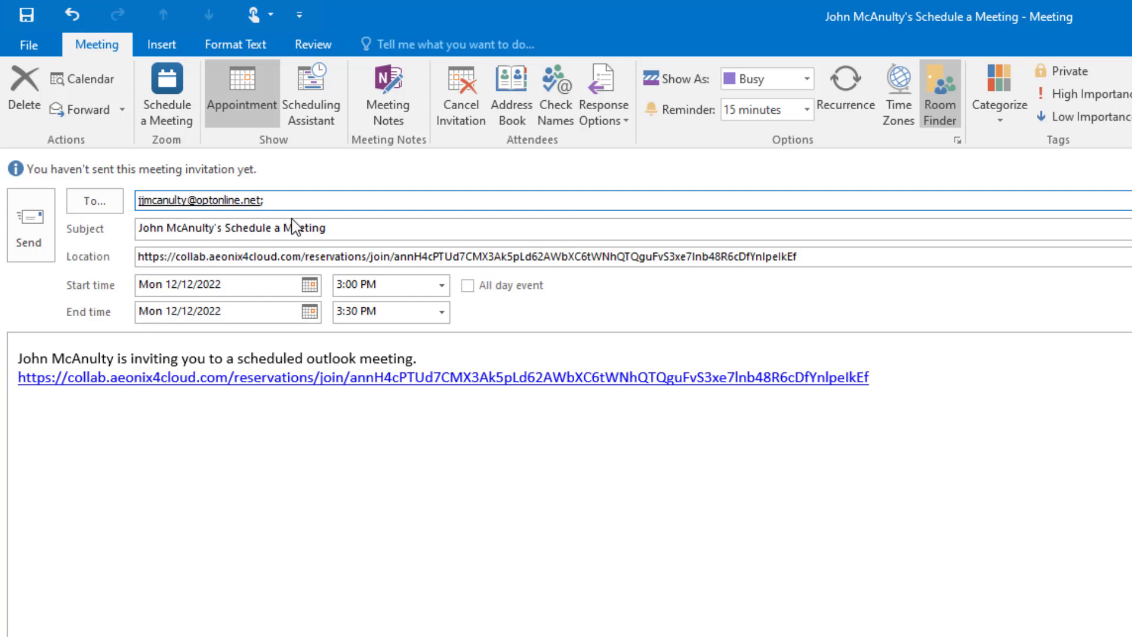
pyautogui.write('b')
pyautogui.click(309, 223)
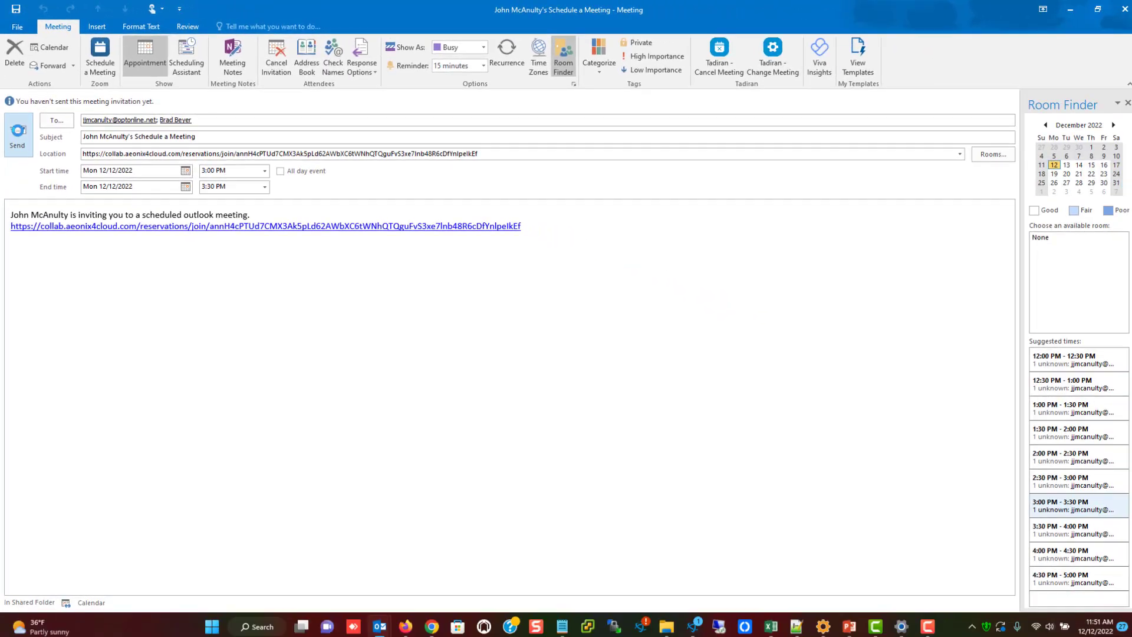
# - Send the Aeonix invitation and reopen today's 3:00 PM meeting from the To-Do bar
pyautogui.click(30, 220)
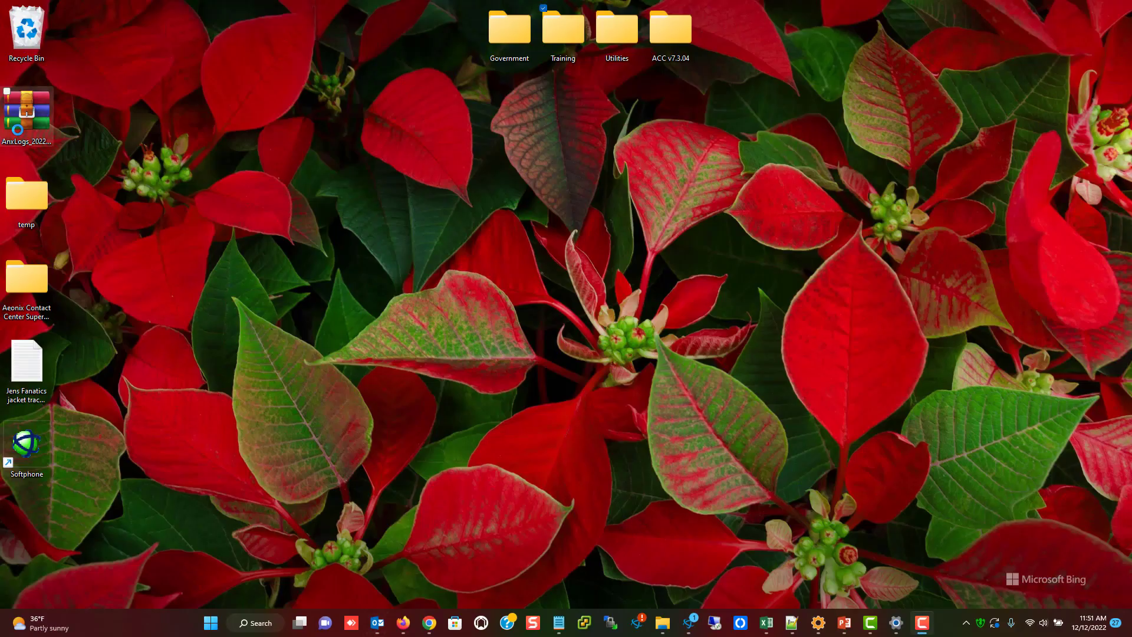
pyautogui.click(377, 625)
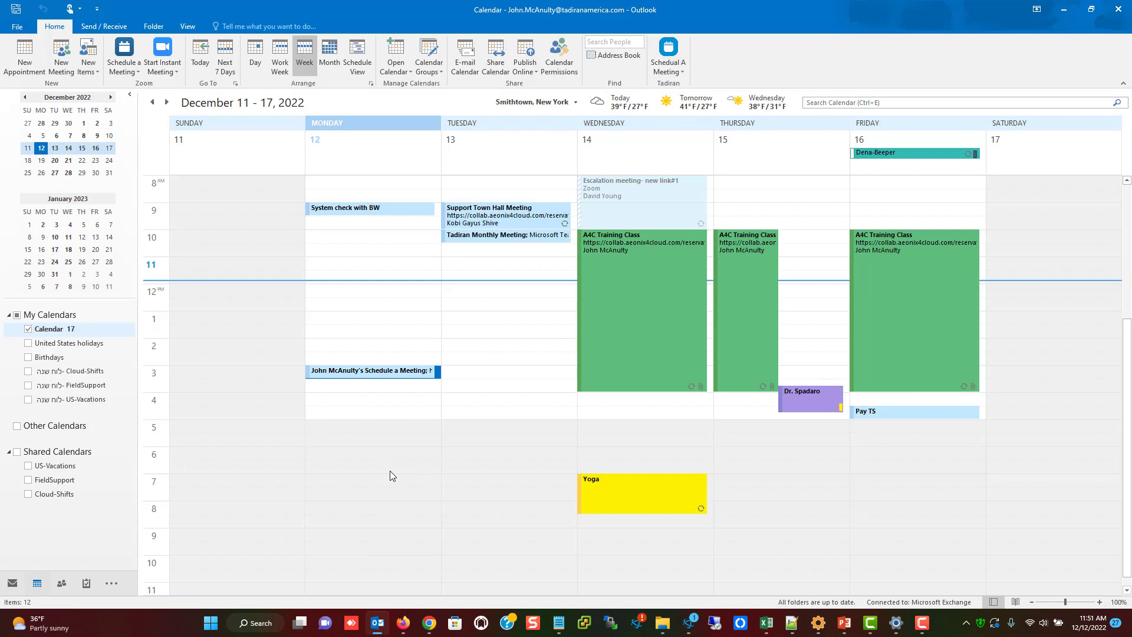
pyautogui.click(12, 583)
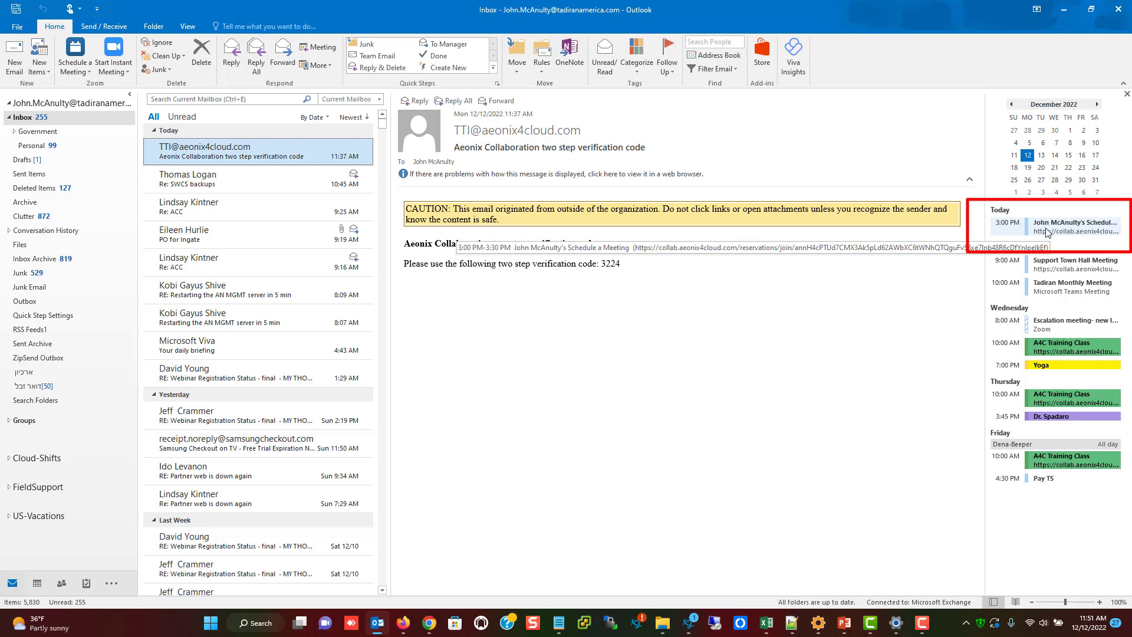
pyautogui.doubleClick(1047, 229)
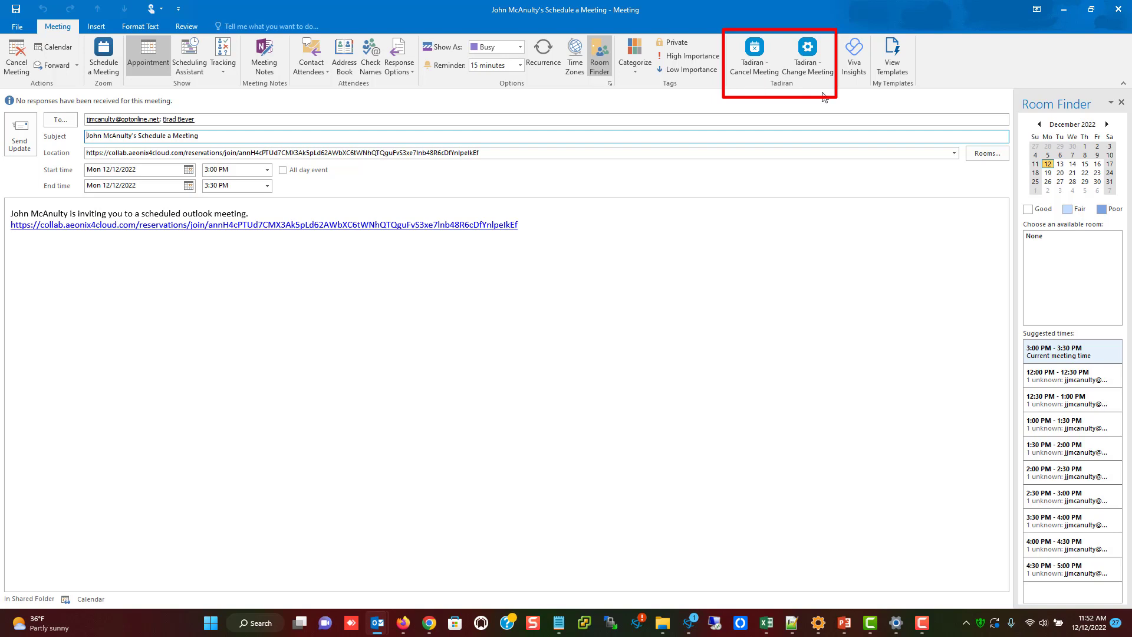
# - Turn on automatic local recording in the Tadiran meeting settings and save
pyautogui.click(808, 64)
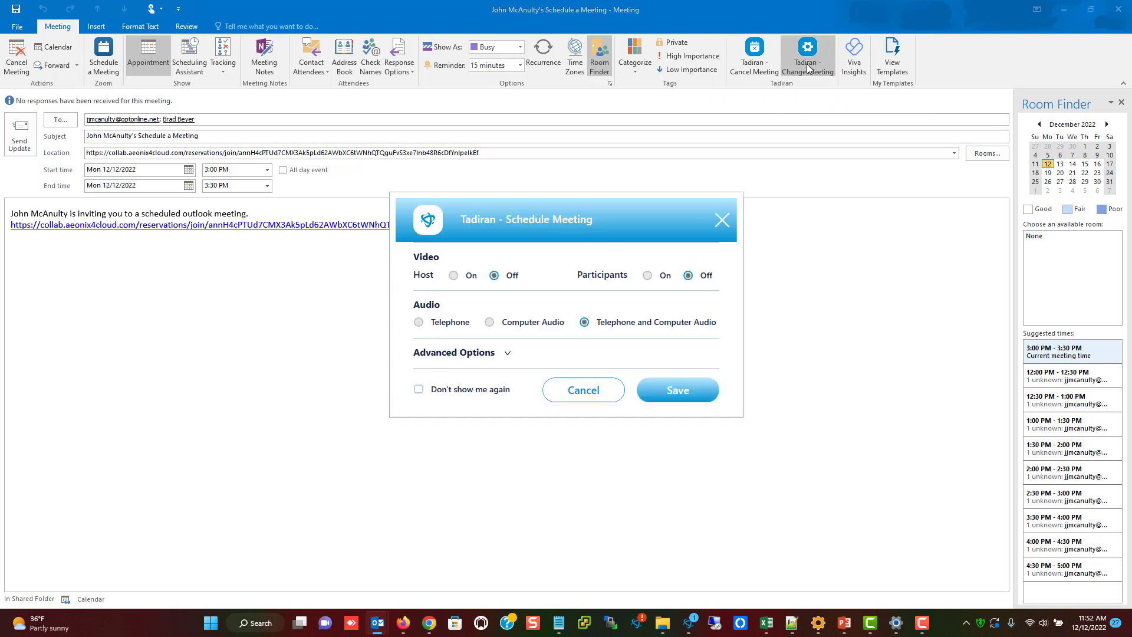
pyautogui.click(508, 353)
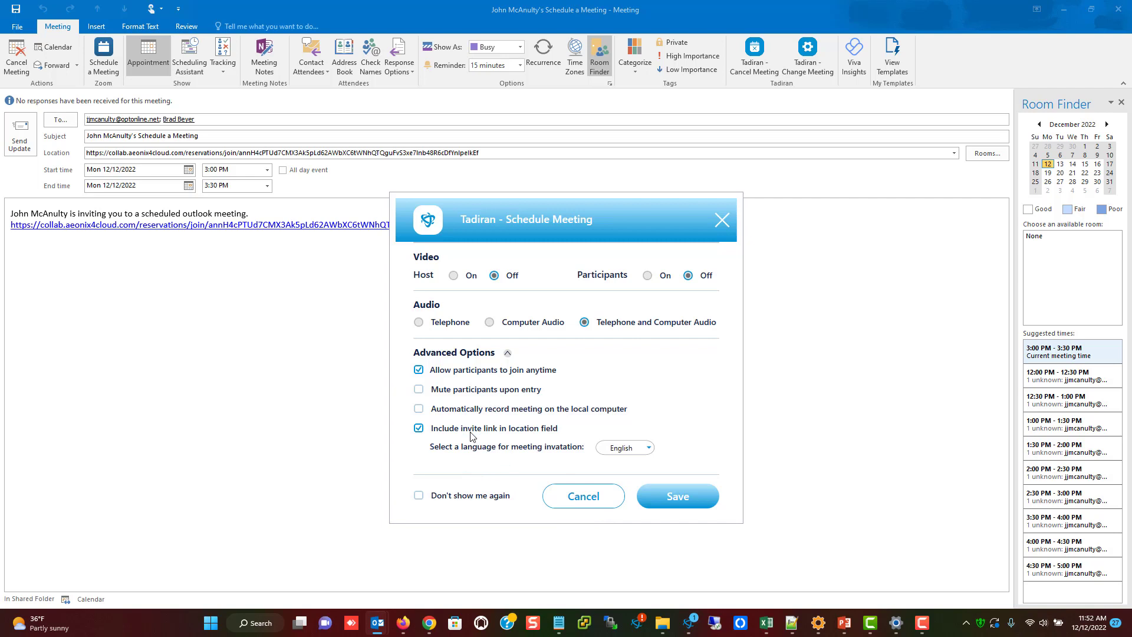
pyautogui.click(419, 412)
pyautogui.click(676, 497)
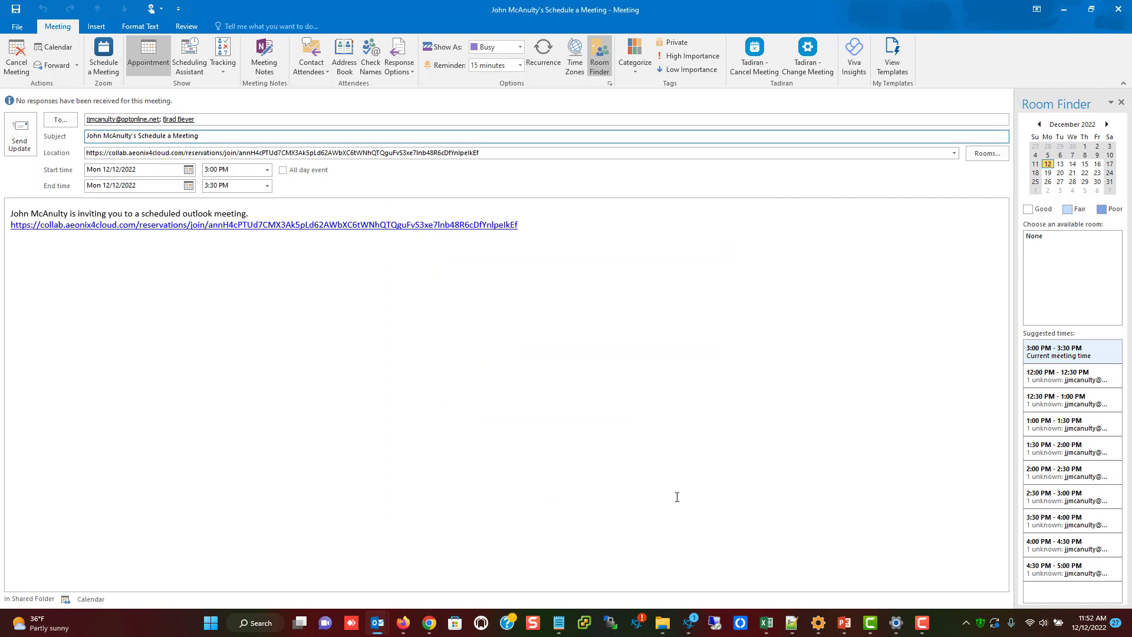
# - Move the meeting start to 4:00 PM and send the update to attendees
pyautogui.click(268, 171)
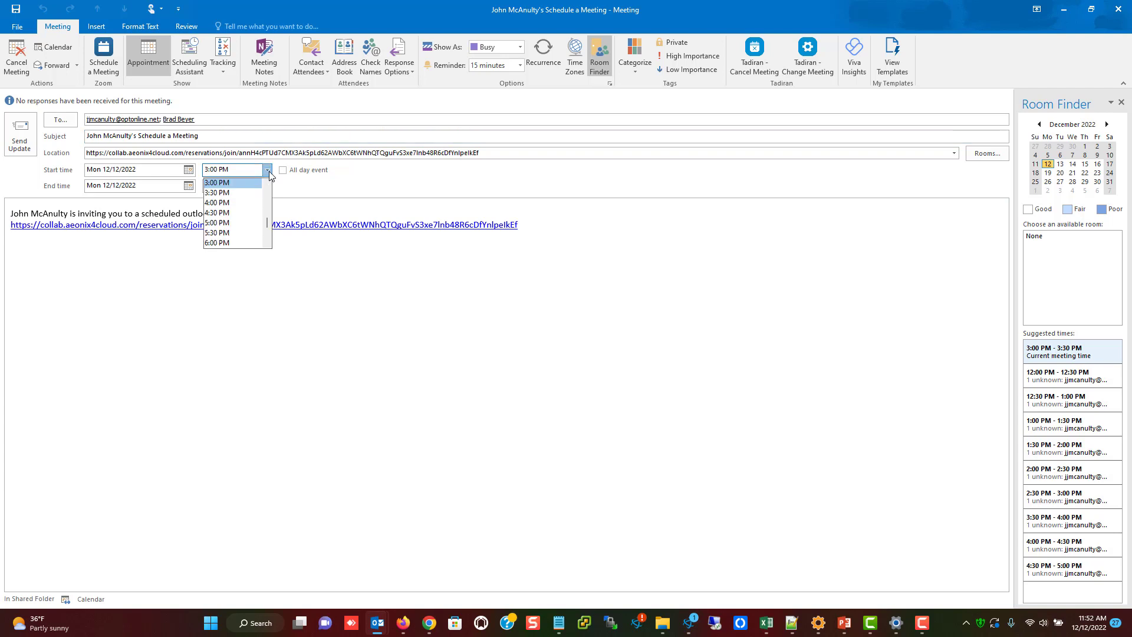
pyautogui.click(242, 202)
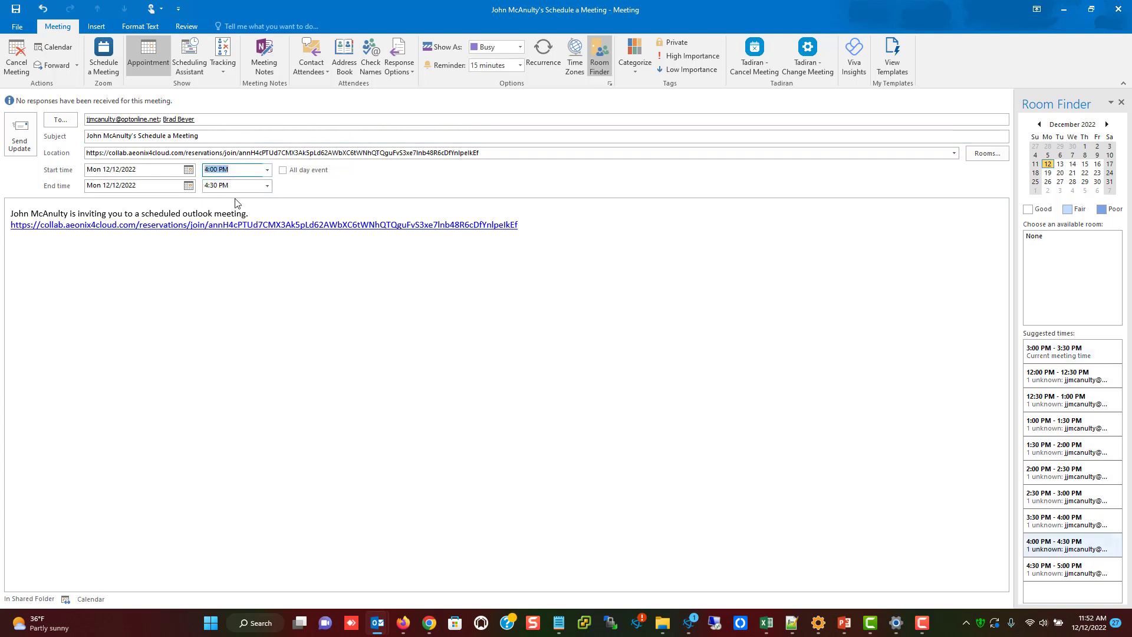
pyautogui.click(21, 132)
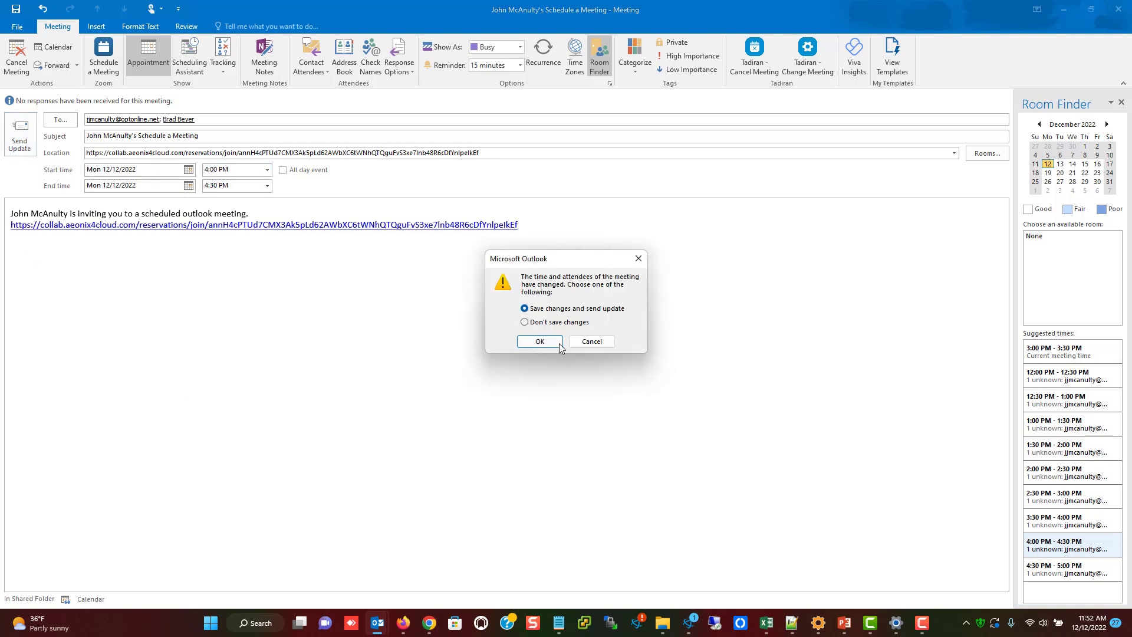
pyautogui.click(541, 343)
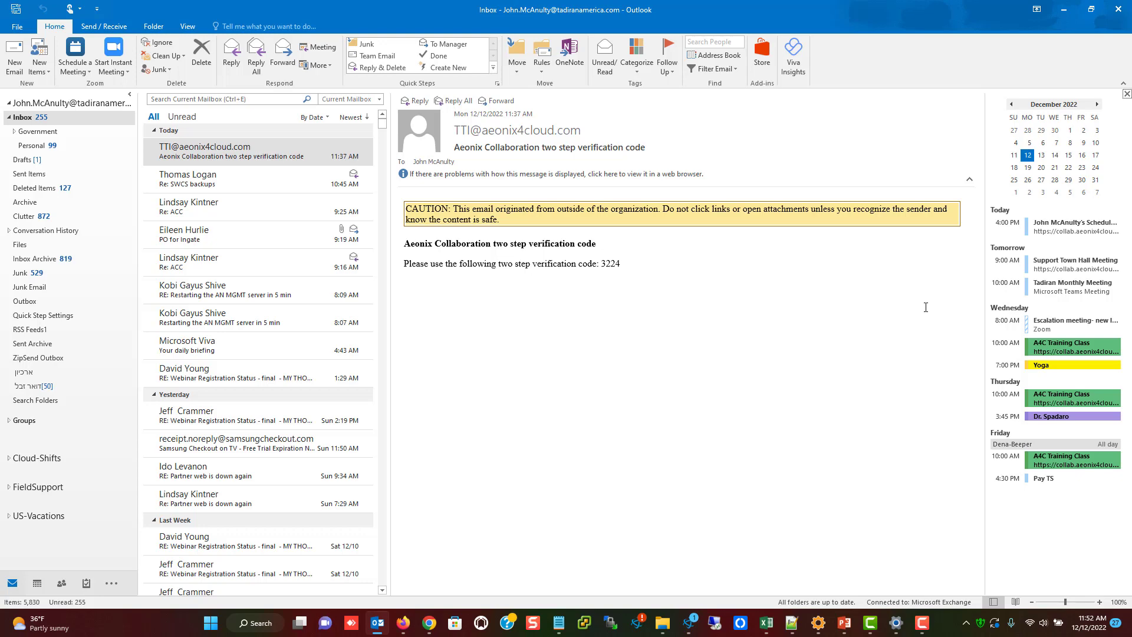
# - Reopen the 4:00 PM Aeonix meeting and cancel its conference with Tadiran - Cancel Meeting
pyautogui.doubleClick(1048, 230)
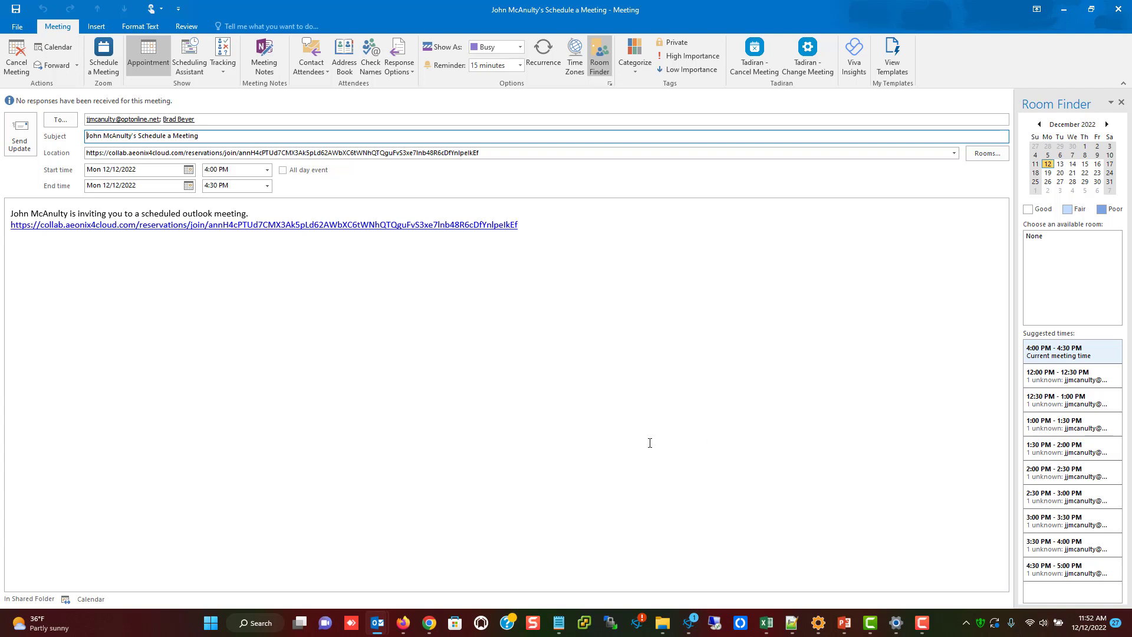
pyautogui.click(760, 74)
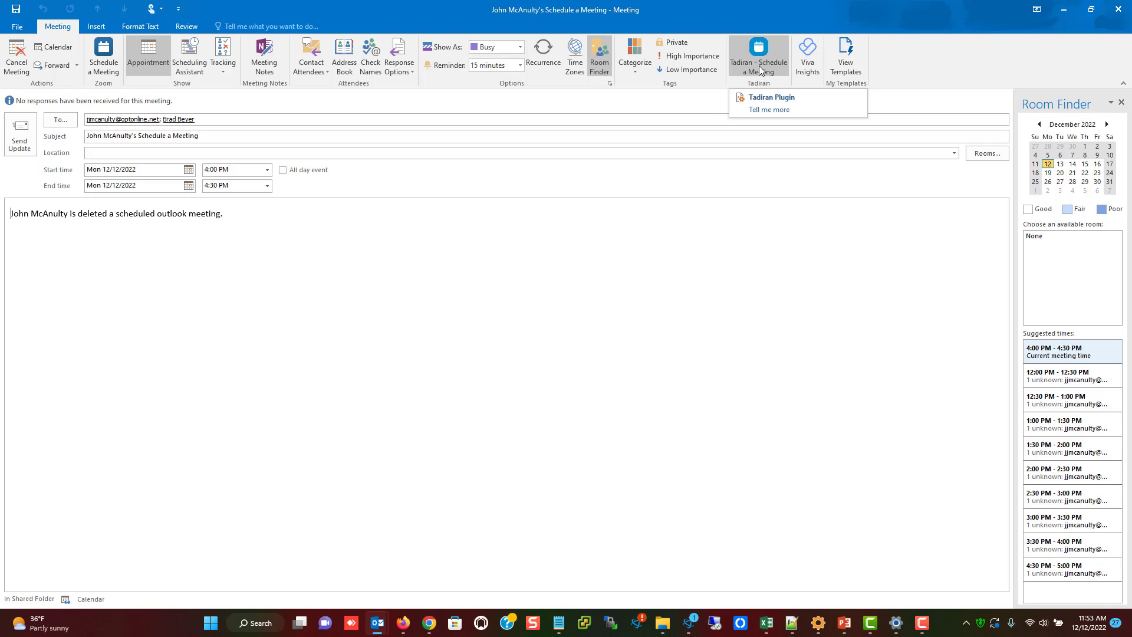
# - Cancel the 4:00 PM meeting, confirm deleting it, and send the cancellation to attendees
pyautogui.click(17, 56)
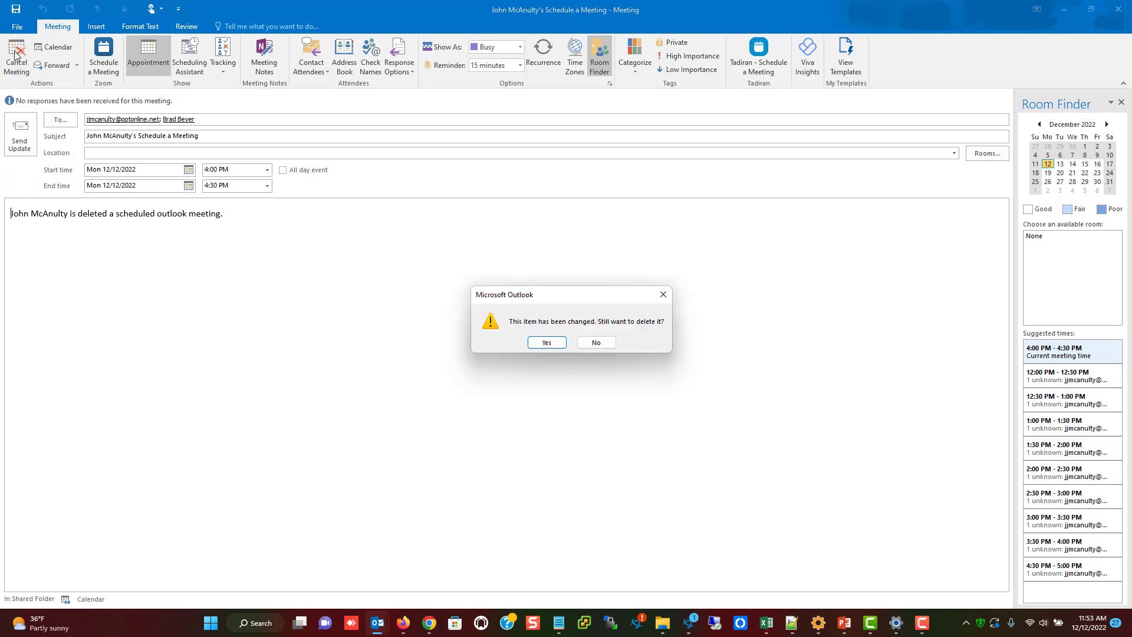
pyautogui.click(547, 343)
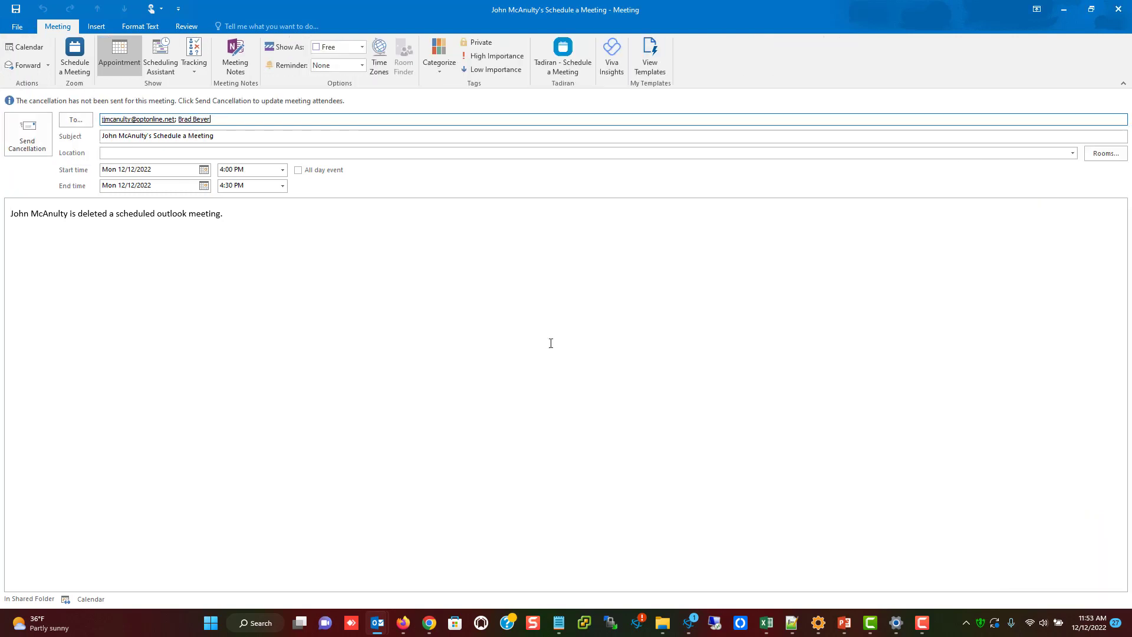
pyautogui.click(26, 133)
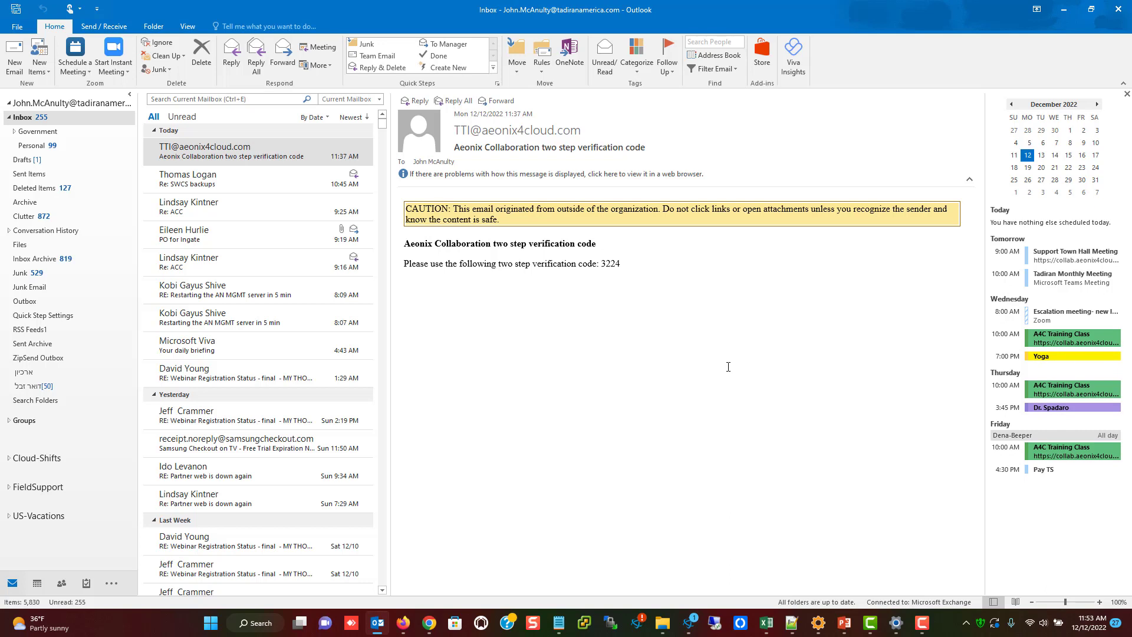
# - Switch from the inbox to the Outlook calendar view
pyautogui.click(34, 585)
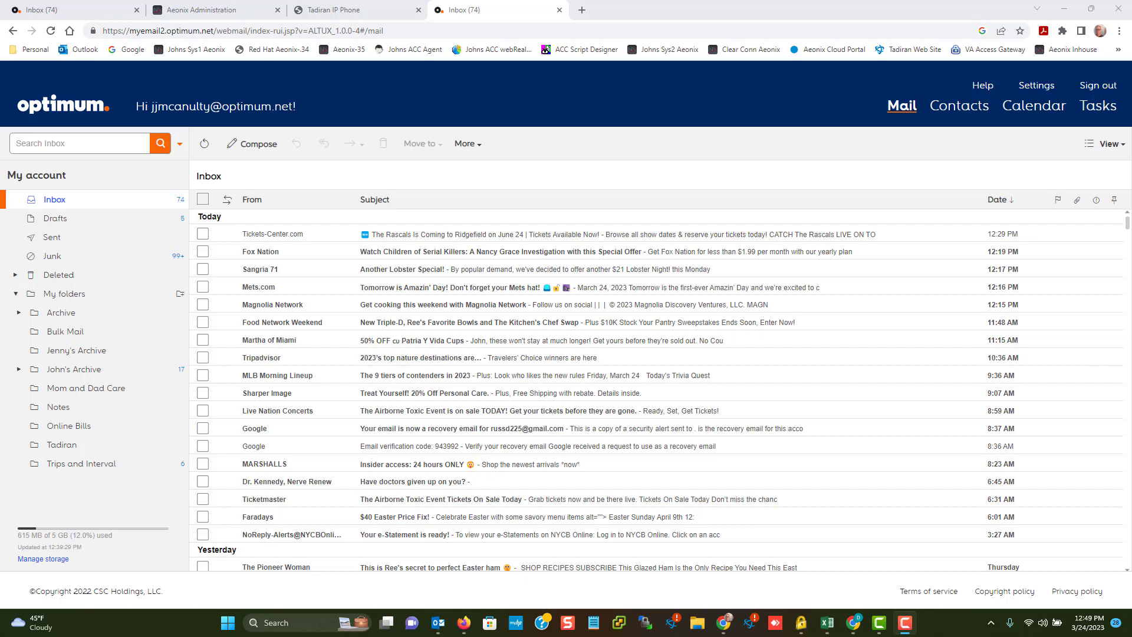
# - Address a new webmail message to two contacts with subject 'Meeting on 3rd quarter goals at 3PM'
pyautogui.click(247, 147)
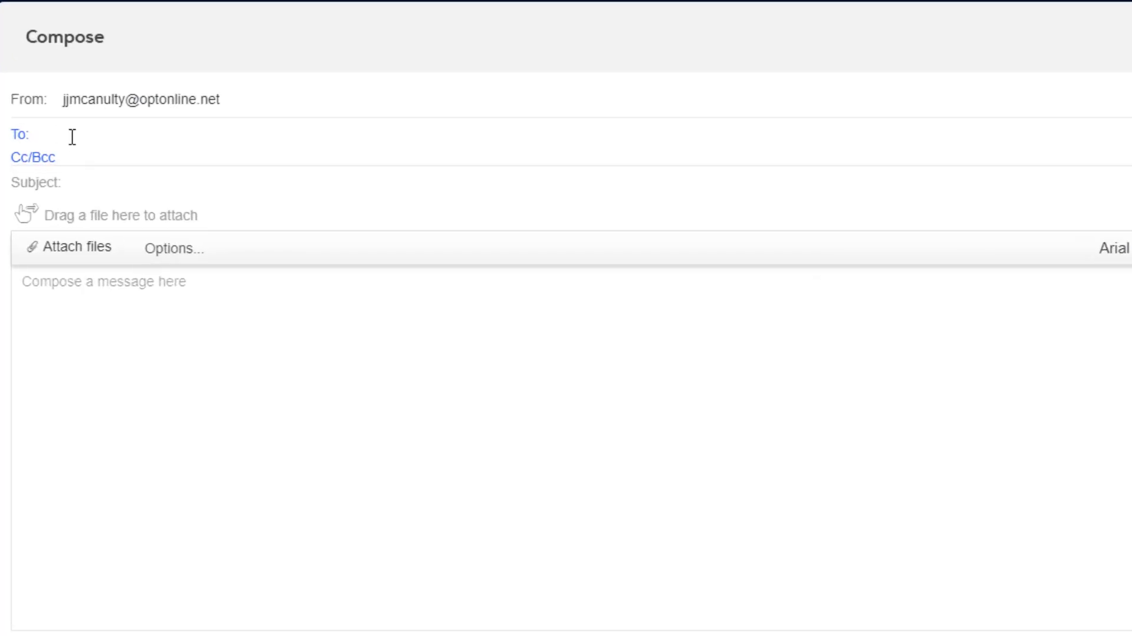
pyautogui.write('b')
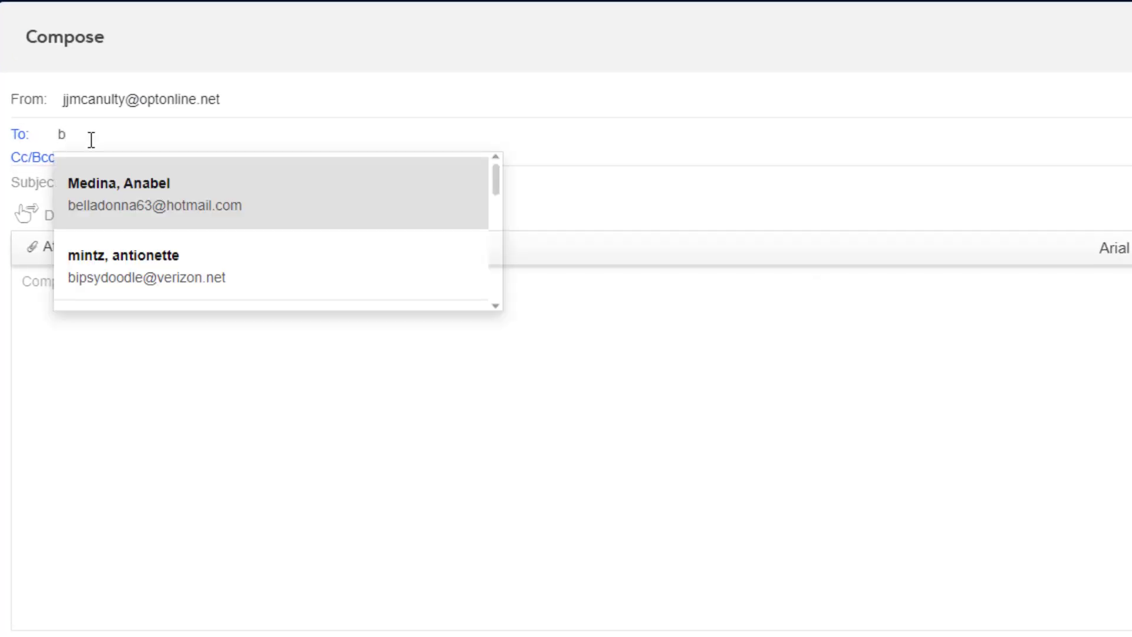
pyautogui.write('r')
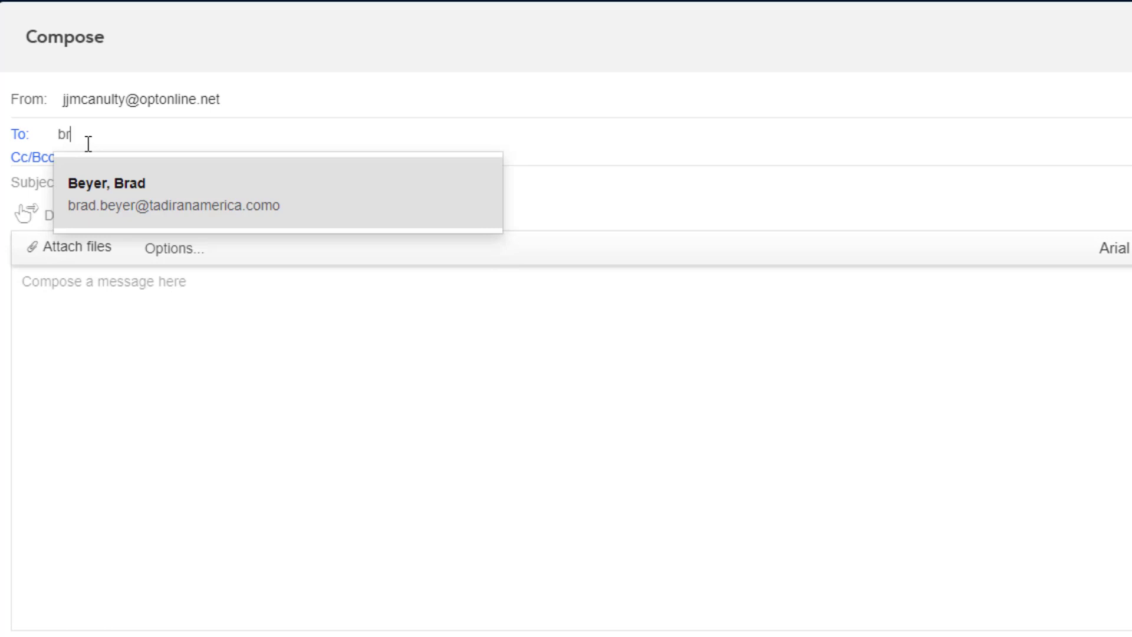
pyautogui.click(89, 187)
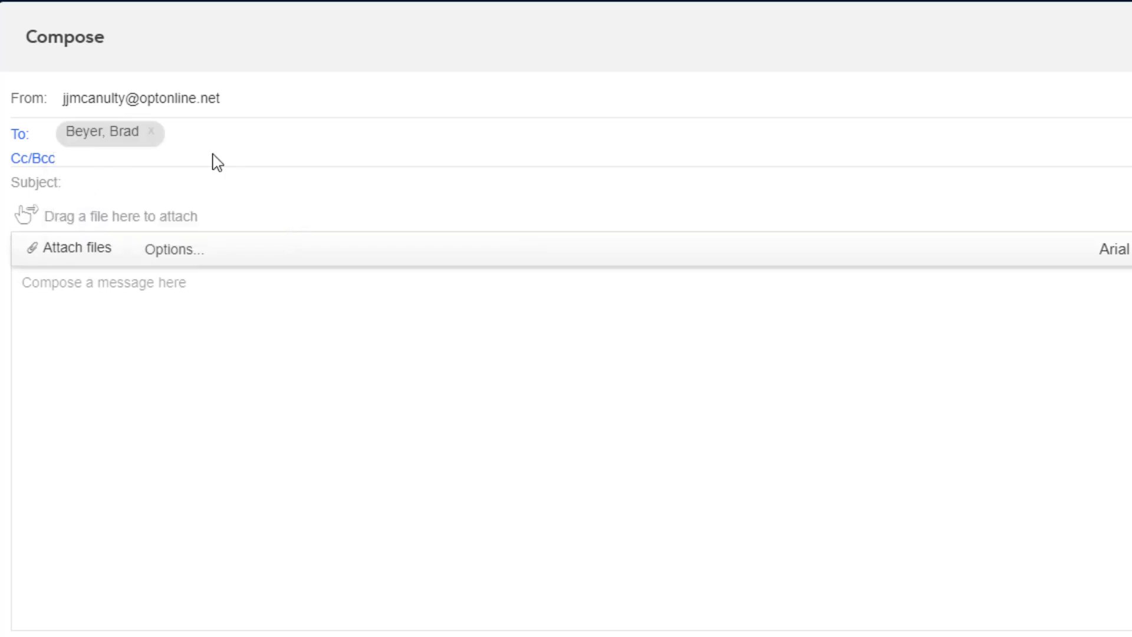
pyautogui.write('ge')
pyautogui.click(266, 216)
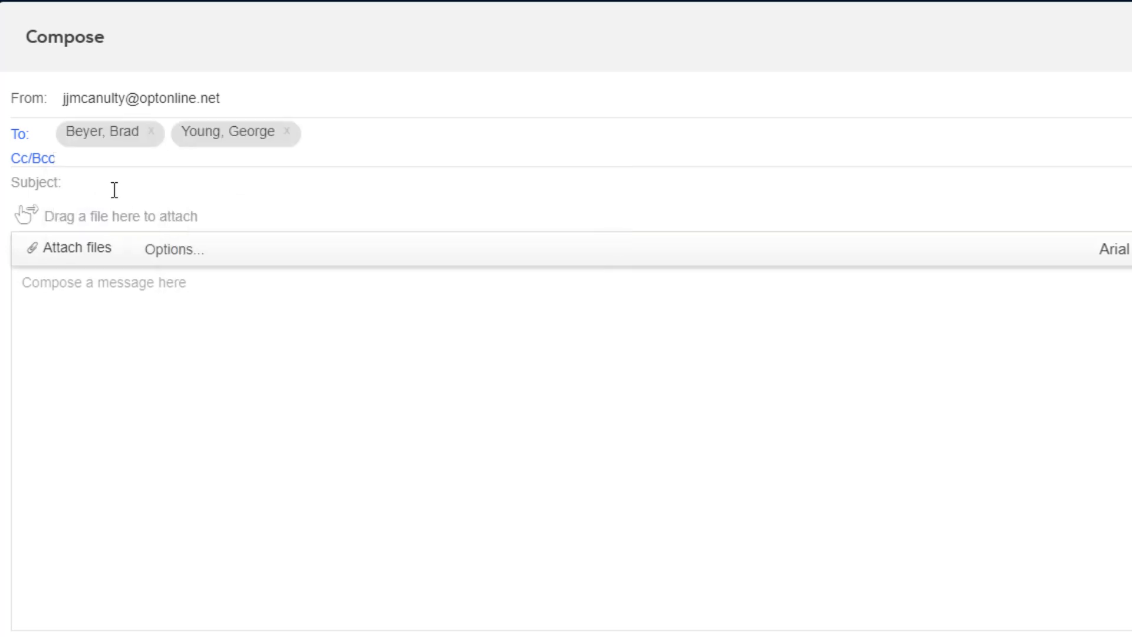
pyautogui.click(89, 183)
pyautogui.write('Meeting ')
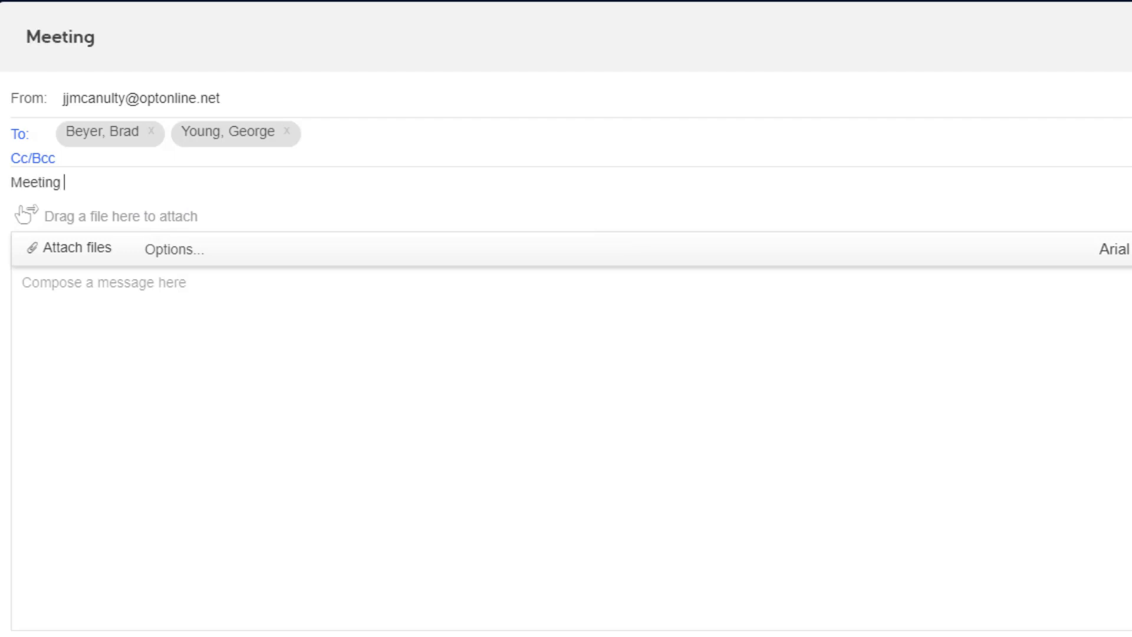
pyautogui.write('on 3rd')
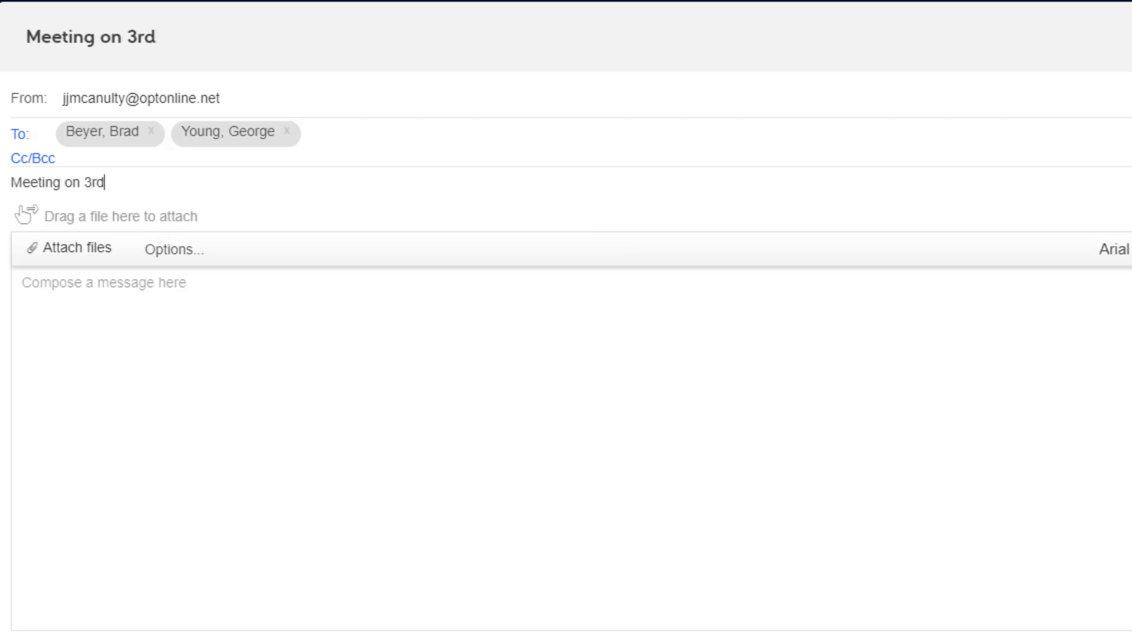
pyautogui.write(' quar')
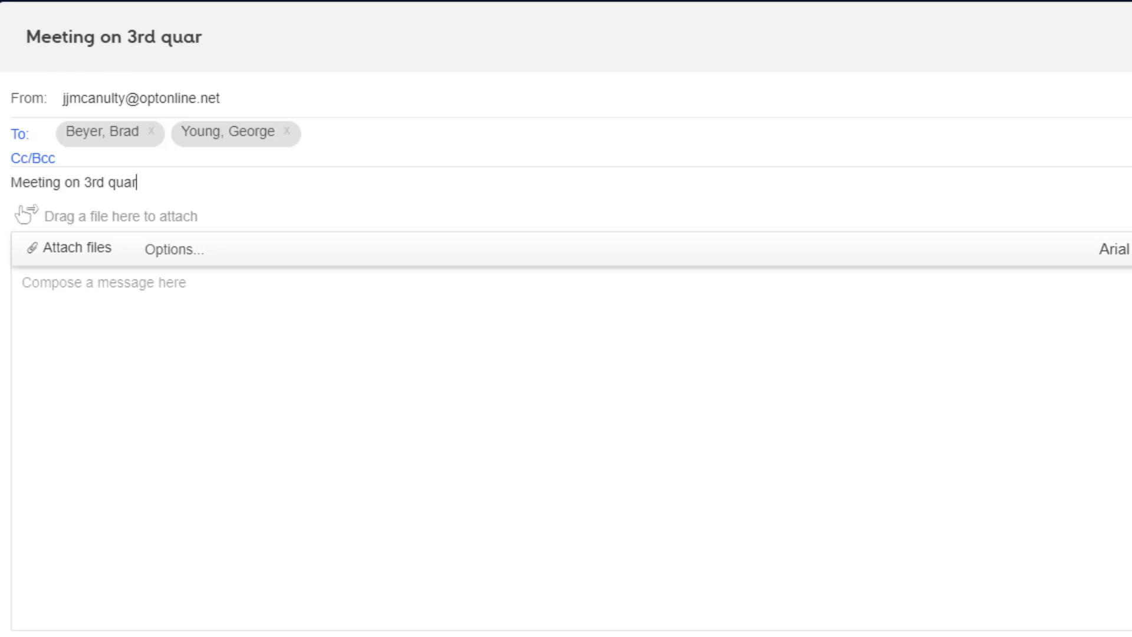
pyautogui.write('ter goals')
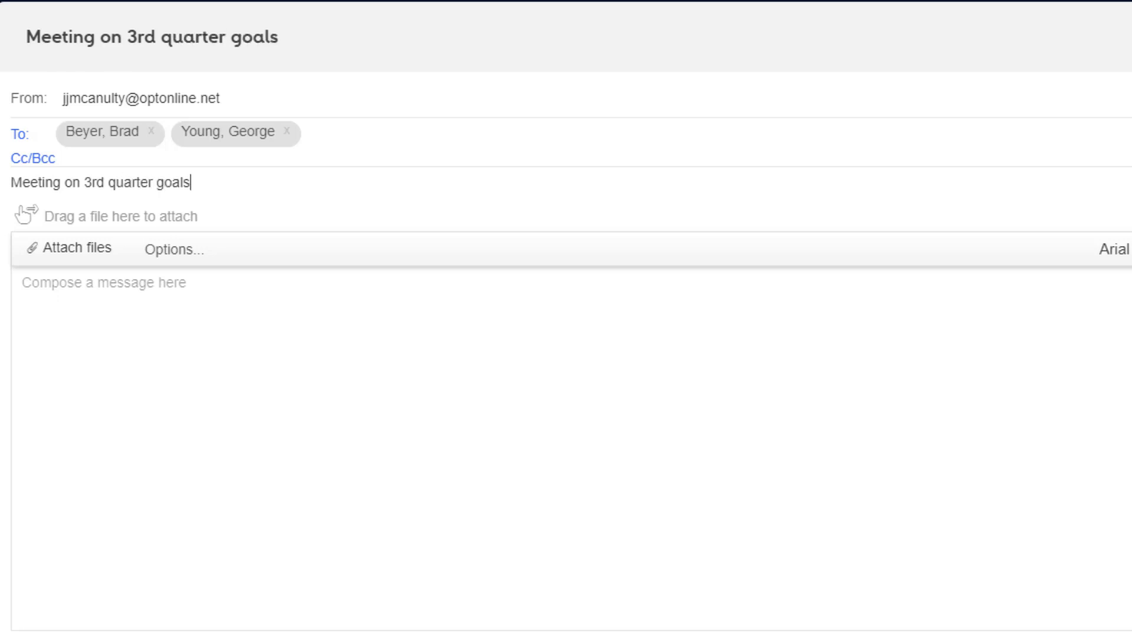
pyautogui.write(' at 3PM')
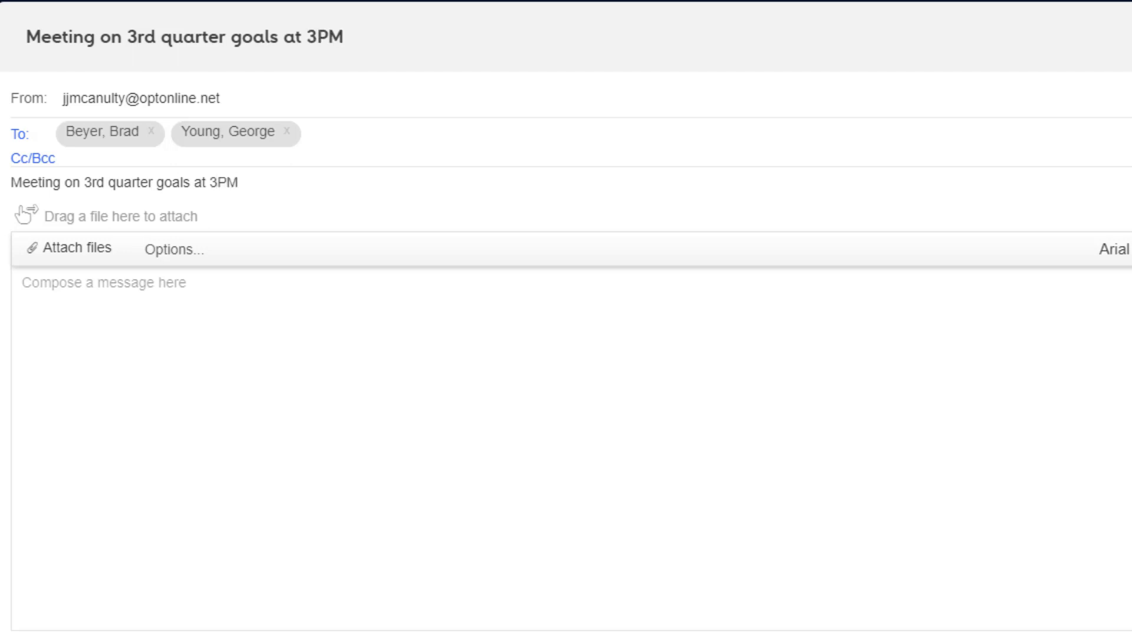
# - Write 'Click on the link below for our zoom meeting:' and paste the meeting link beneath
pyautogui.click(115, 292)
pyautogui.write('Click ')
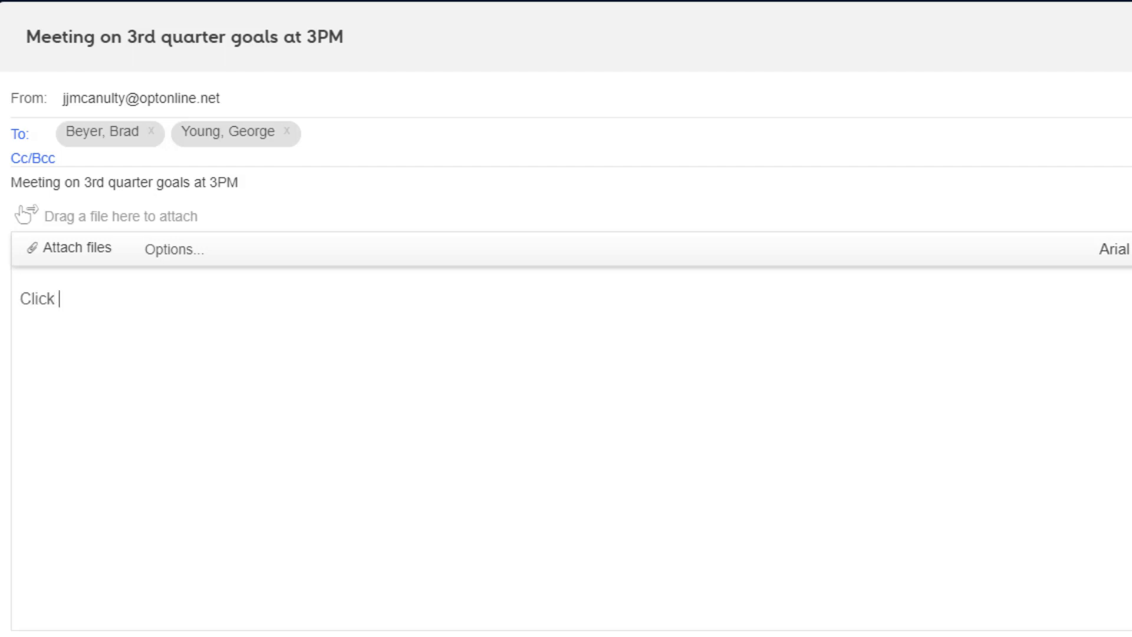
pyautogui.write('on the link ')
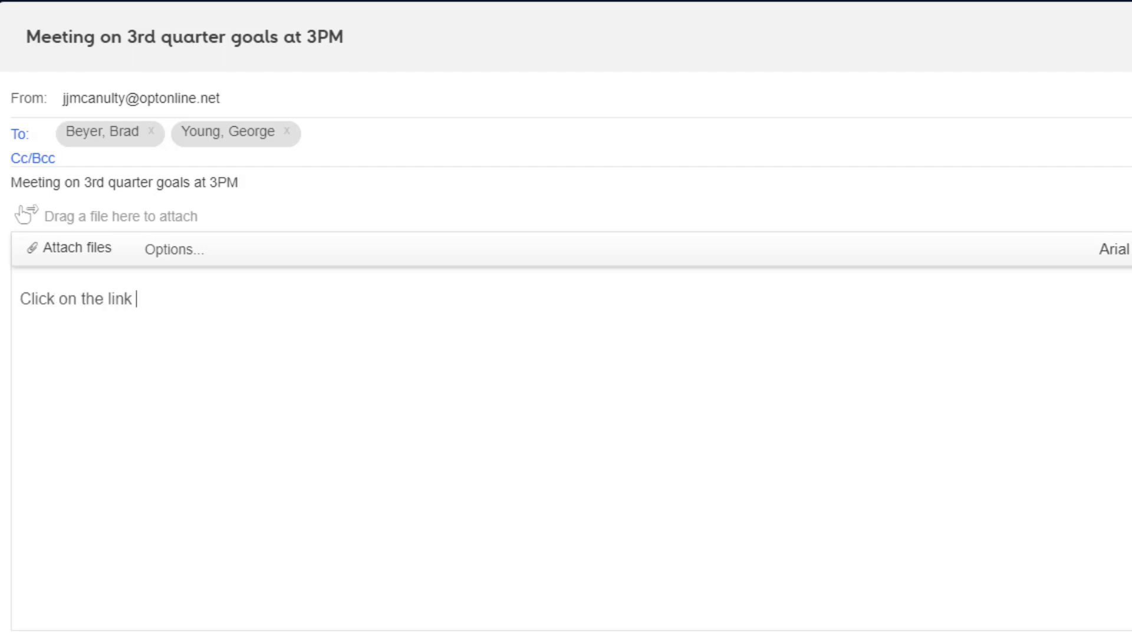
pyautogui.write('below for our ')
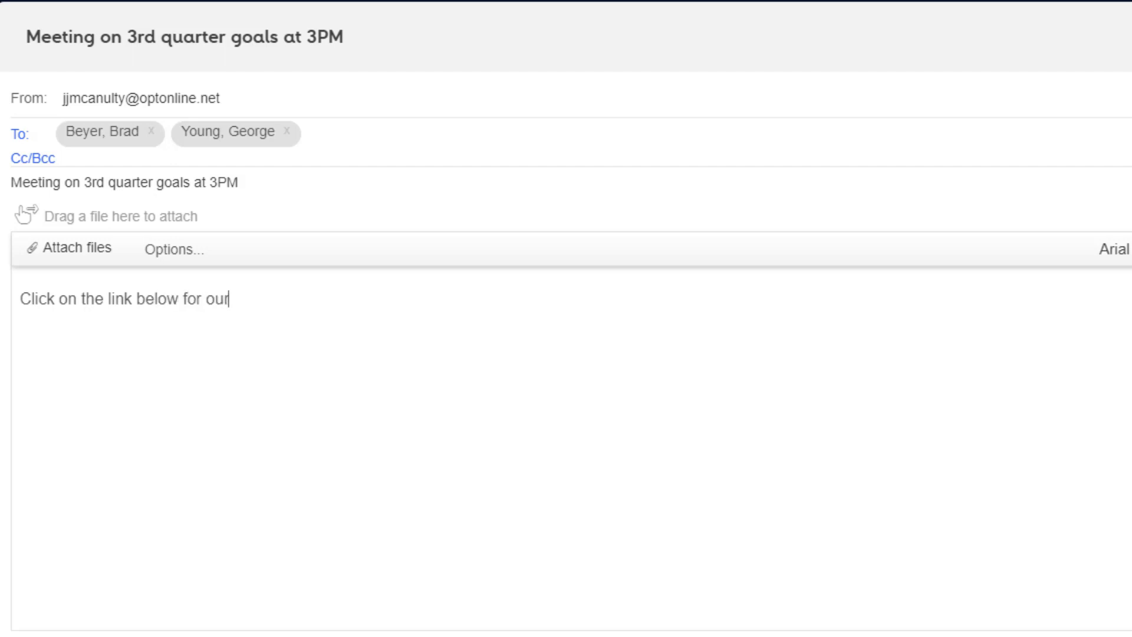
pyautogui.write('zoom mee')
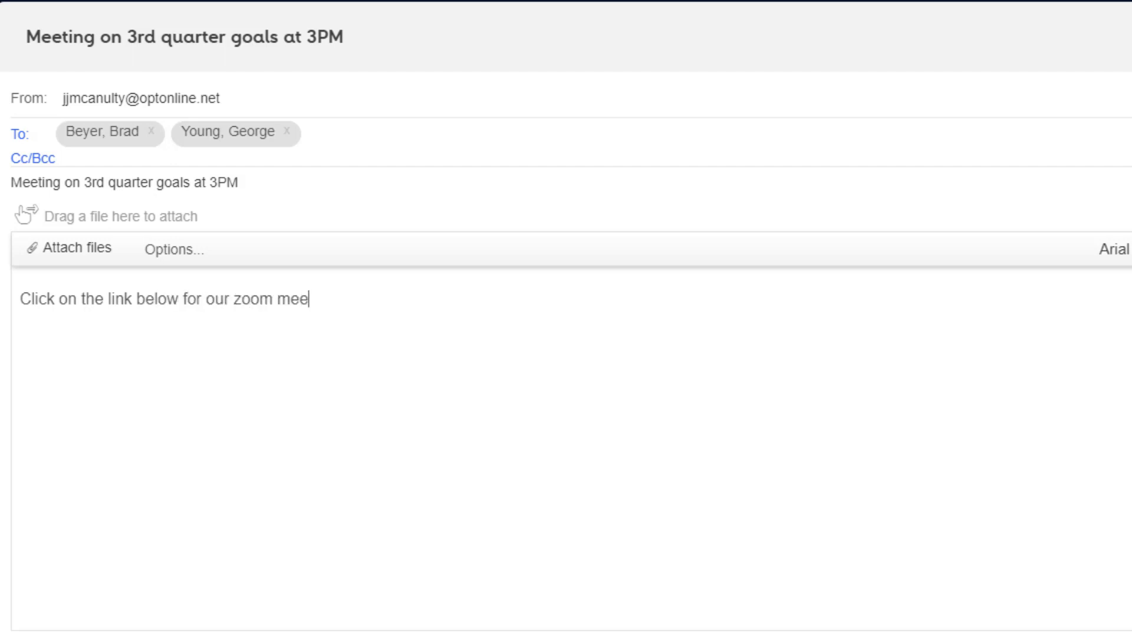
pyautogui.write('ting:')
pyautogui.rightClick(20, 333)
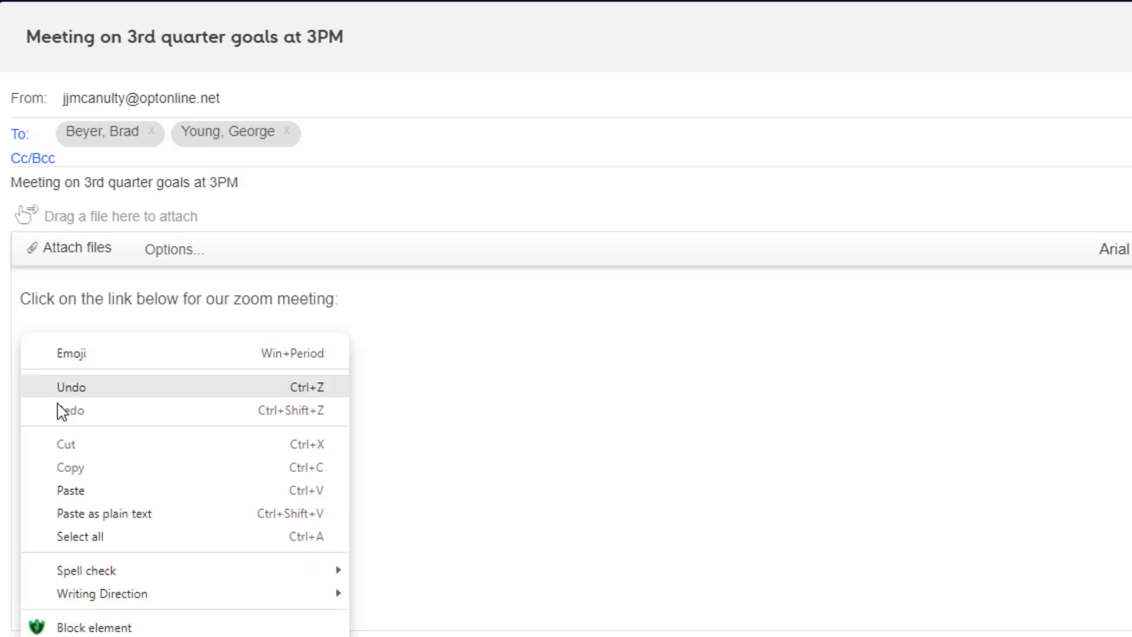
pyautogui.click(71, 490)
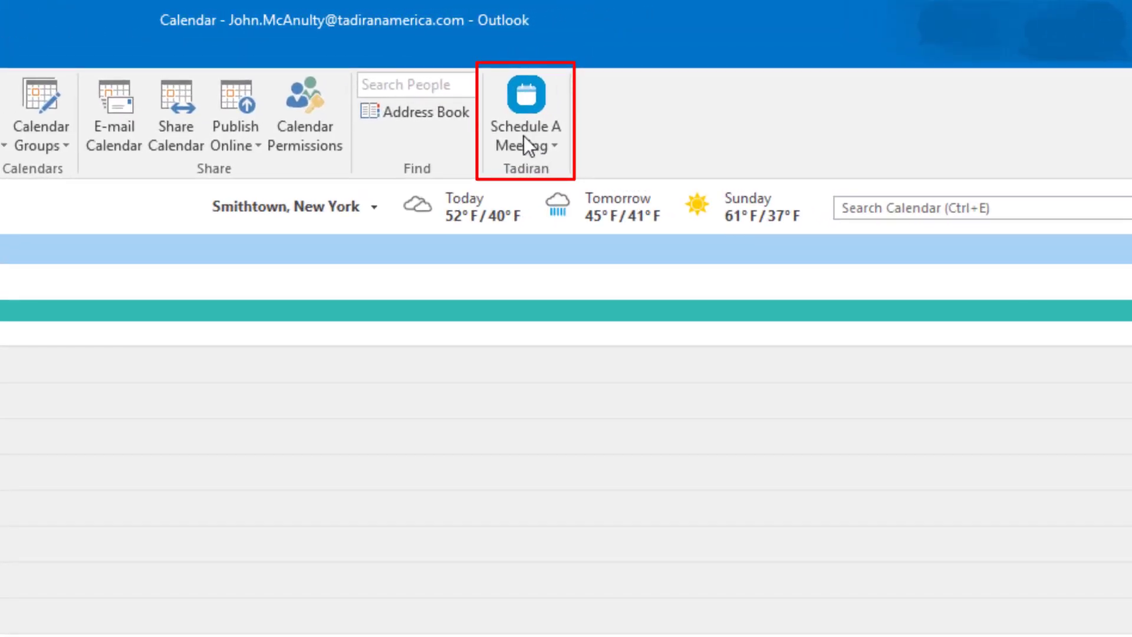
# - Choose Report A Problem from the Tadiran Schedule A Meeting dropdown
pyautogui.click(524, 133)
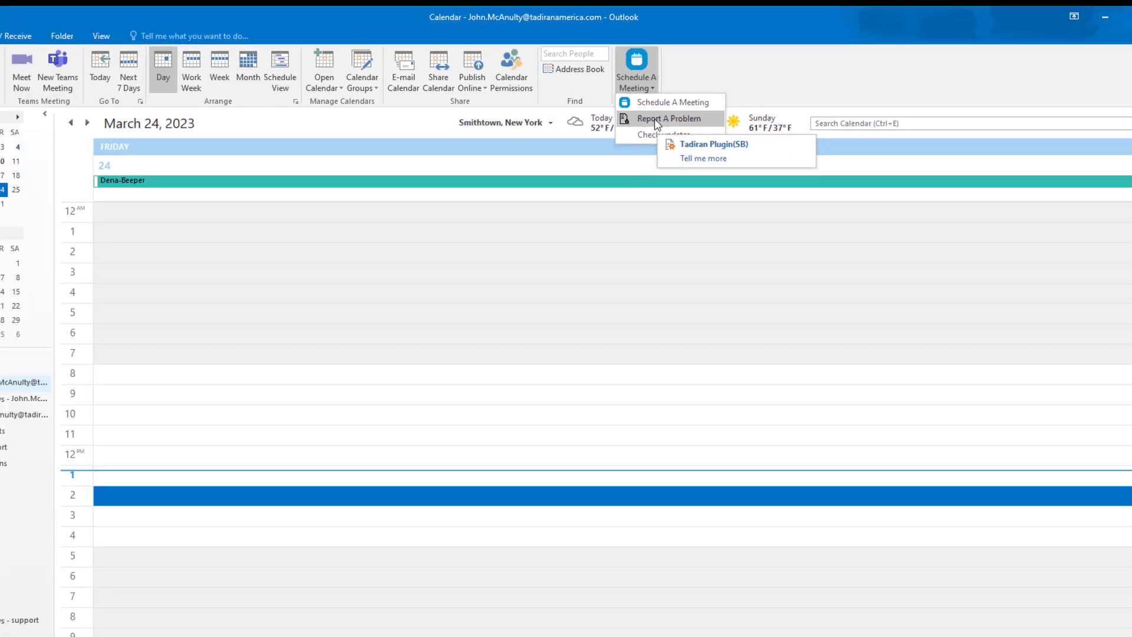
pyautogui.click(562, 200)
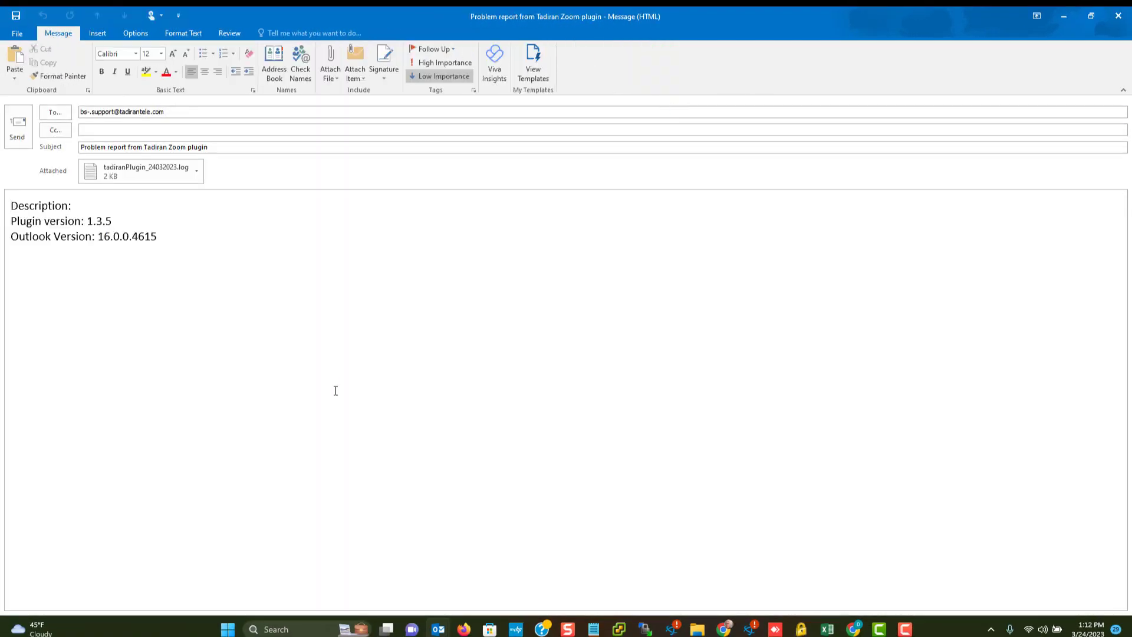
# - Address the report to abc.com, describe the 3PM zoom session crash, then minimize it
pyautogui.moveTo(171, 112); pyautogui.dragTo(29, 117)
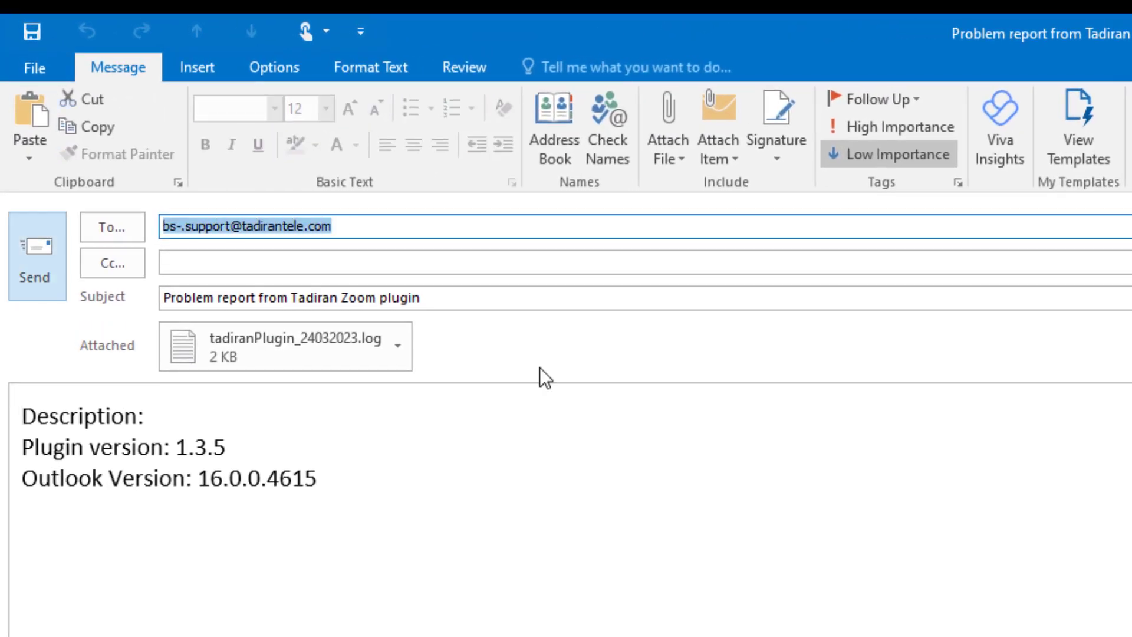
pyautogui.write('a')
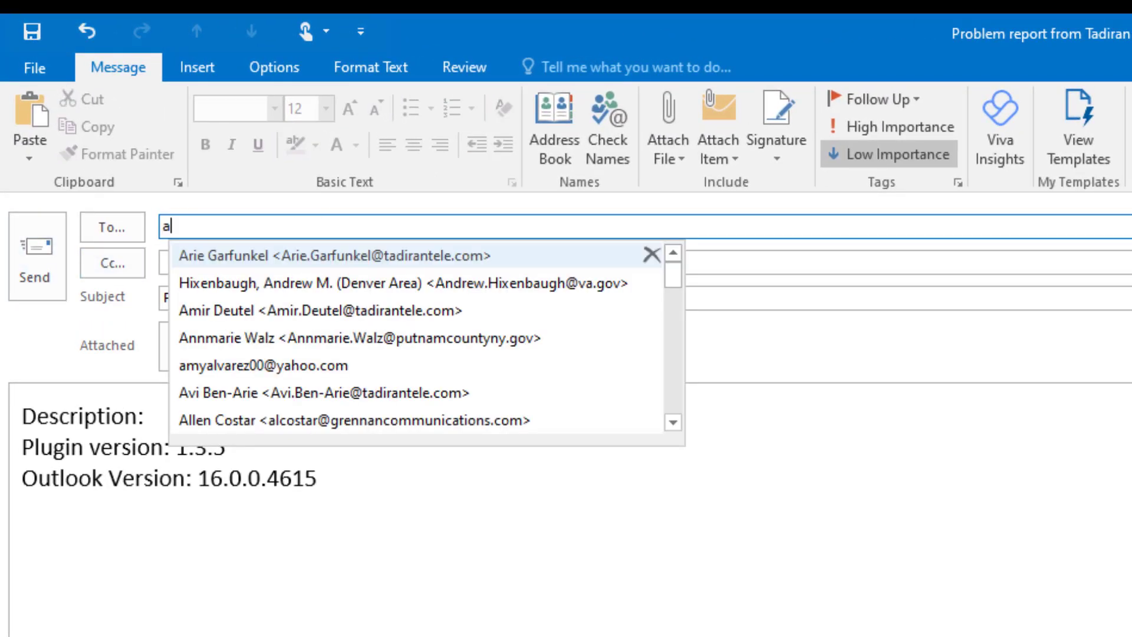
pyautogui.write('bc.com')
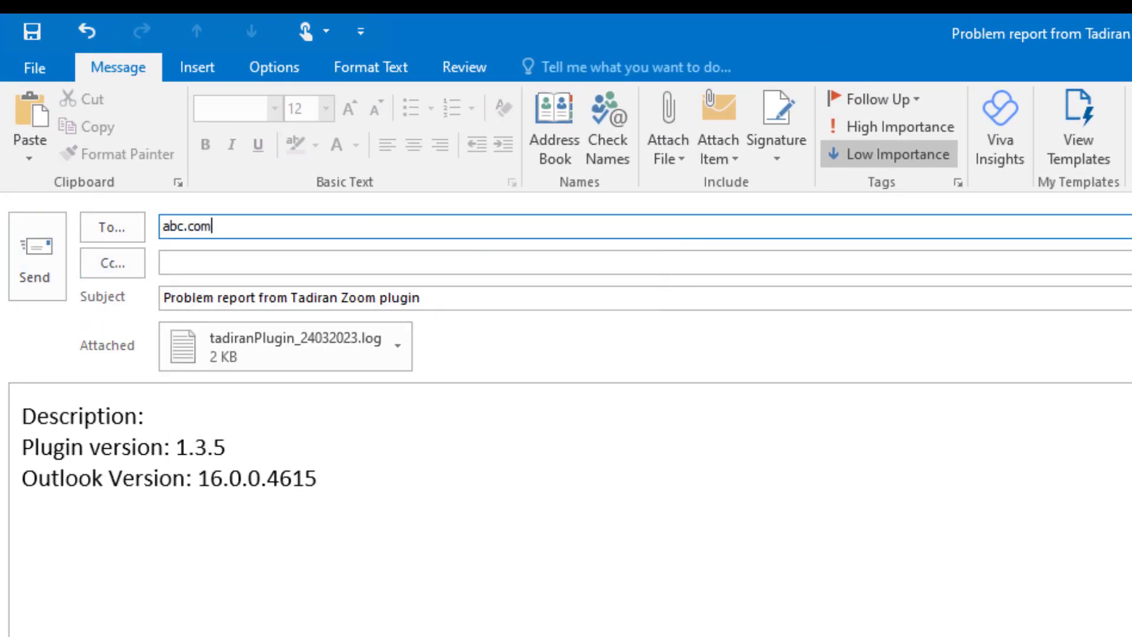
pyautogui.click(161, 419)
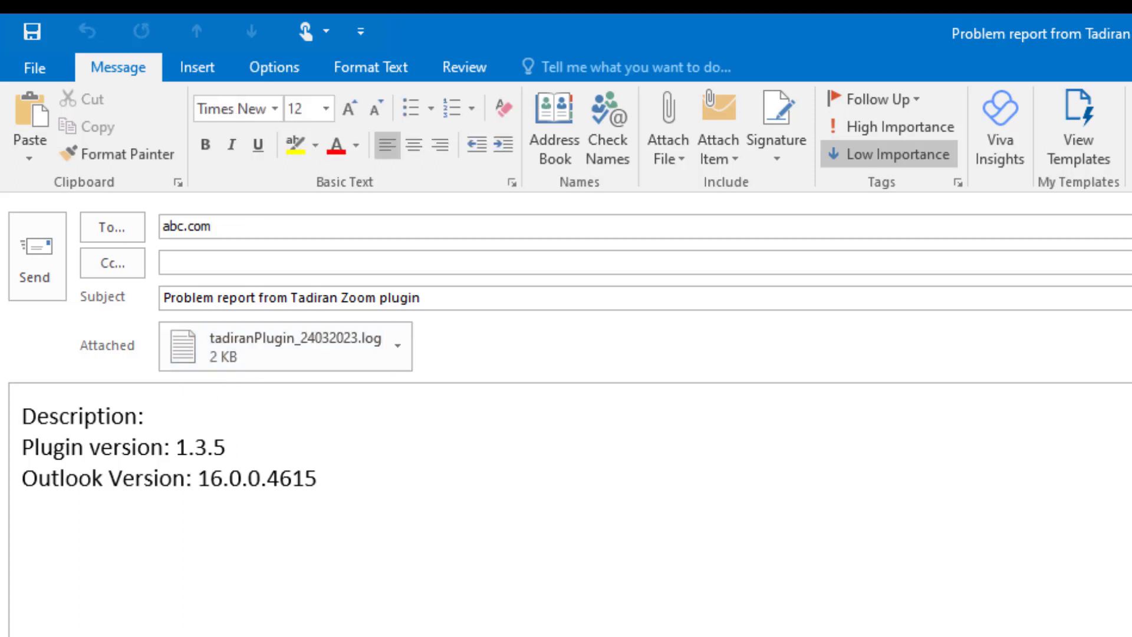
pyautogui.write('Today at 3PM my zoom session crashed in the middle of my meeting.')
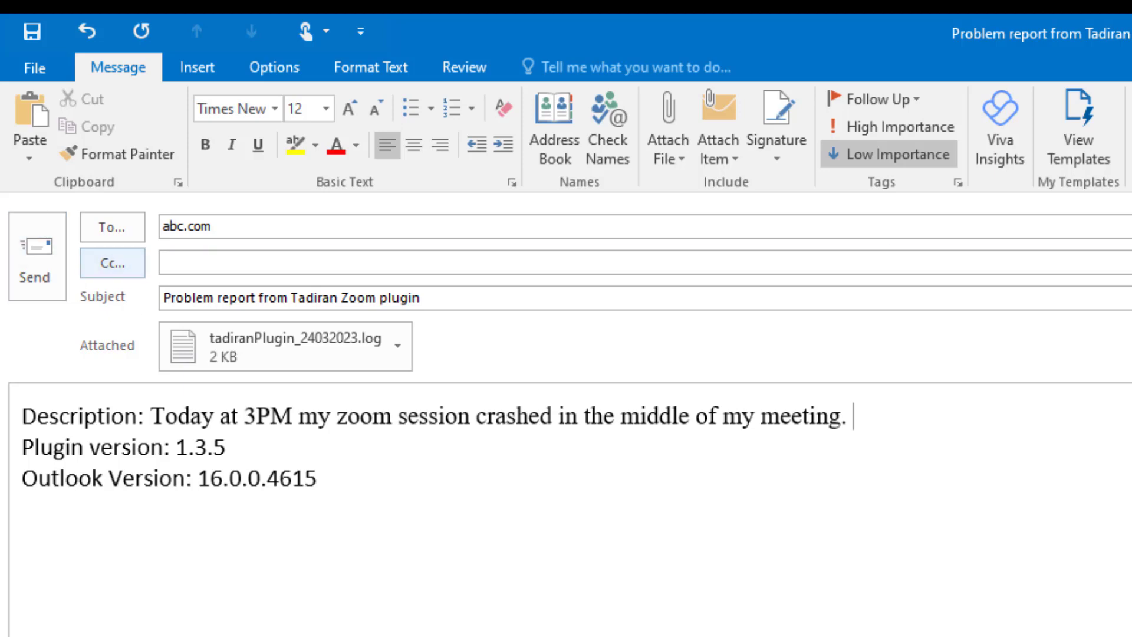
pyautogui.click(1065, 10)
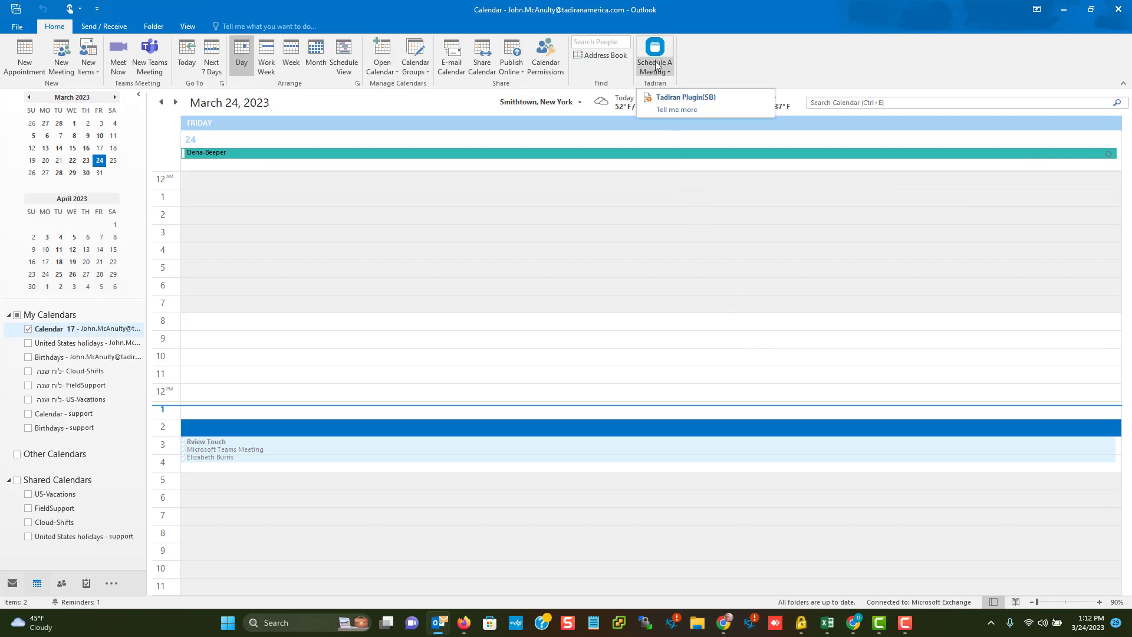
# - Run Check updates from the Tadiran dropdown to confirm version 1.3.5 is current
pyautogui.click(656, 66)
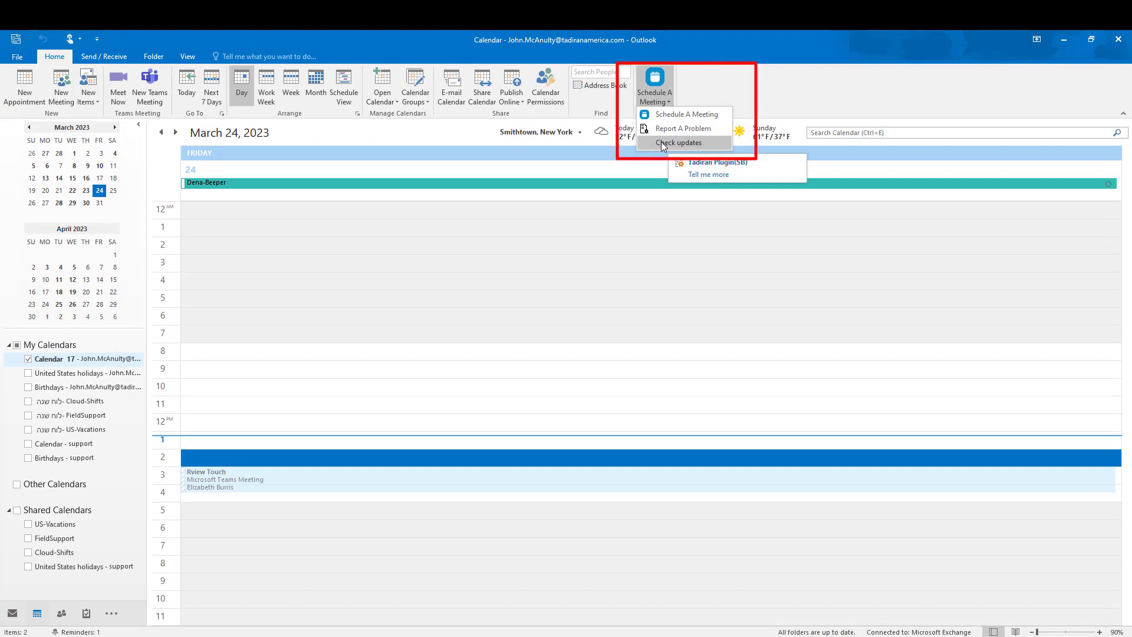
pyautogui.click(661, 143)
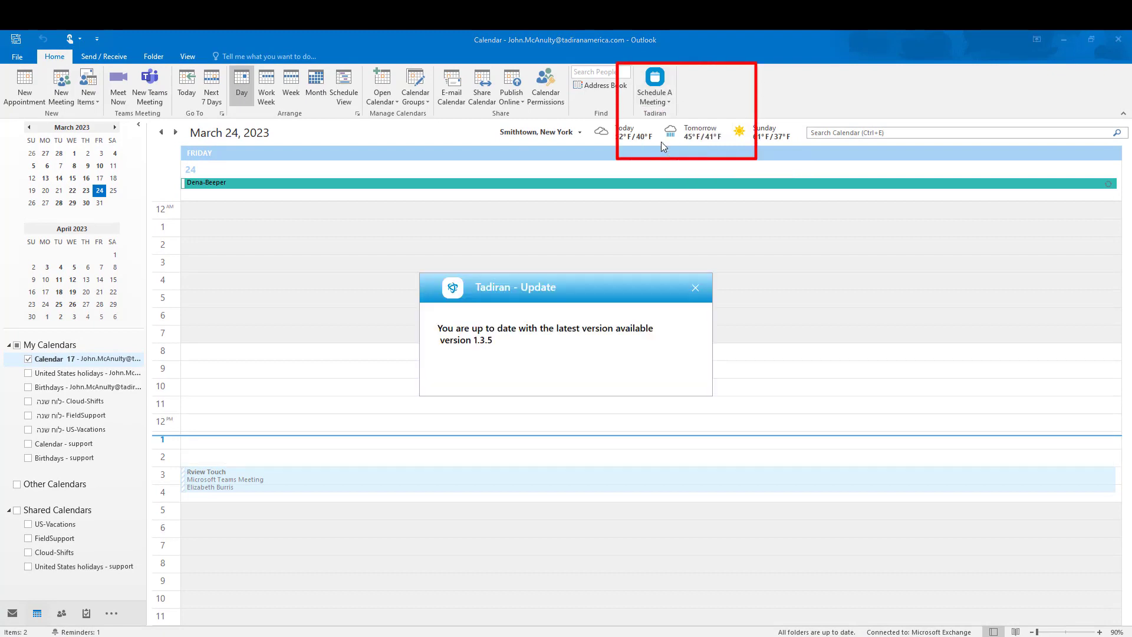